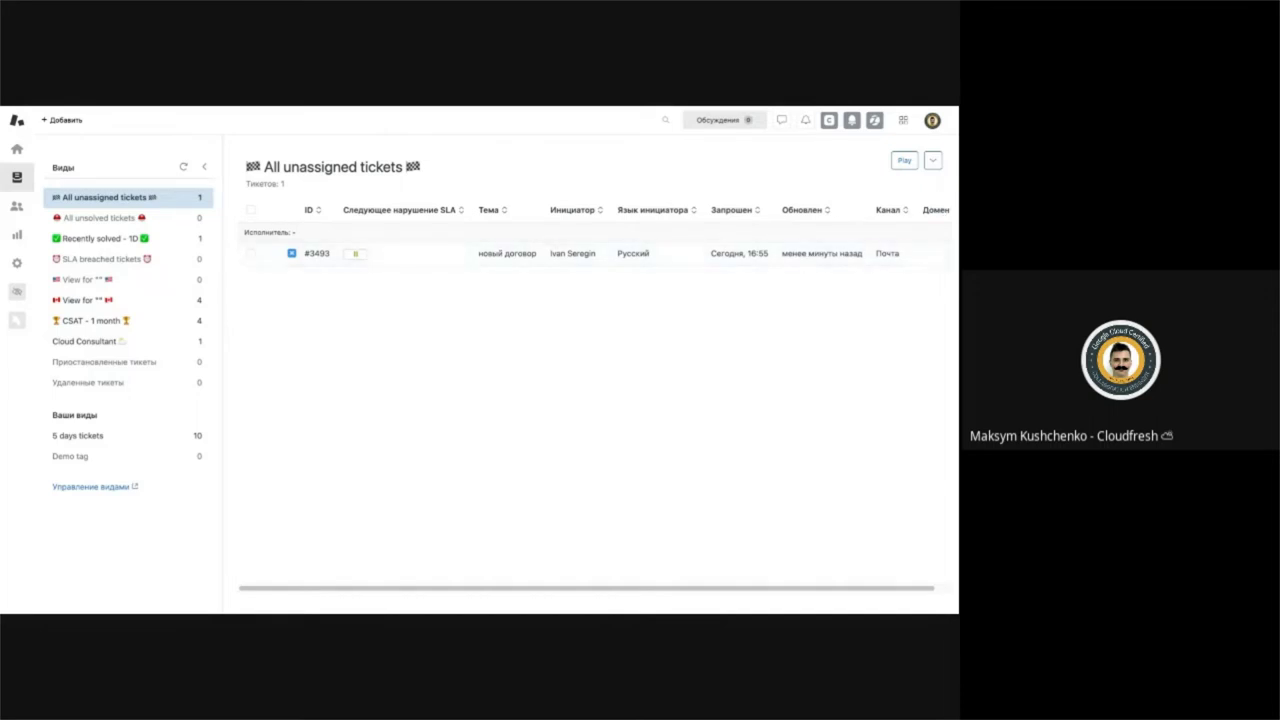
Go to Центр администрирования, find the team roles page by searching for «рол», and start creating a new role.
click(903, 121)
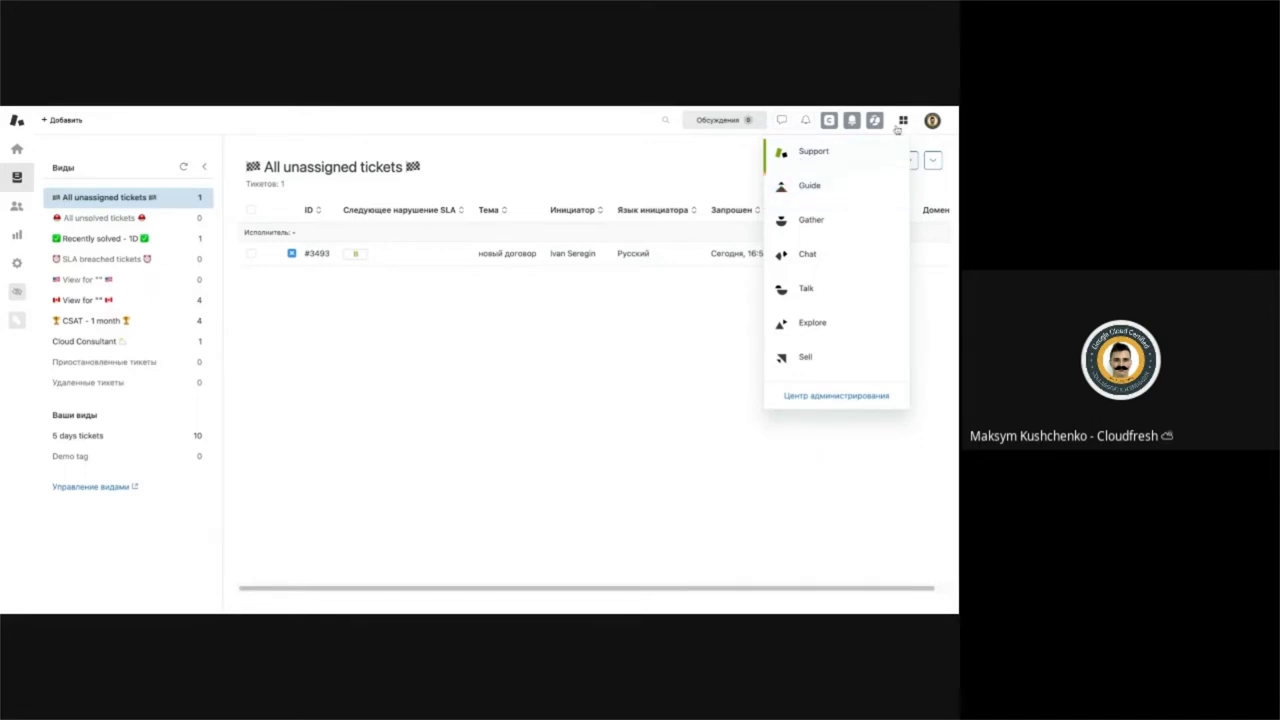
click(830, 398)
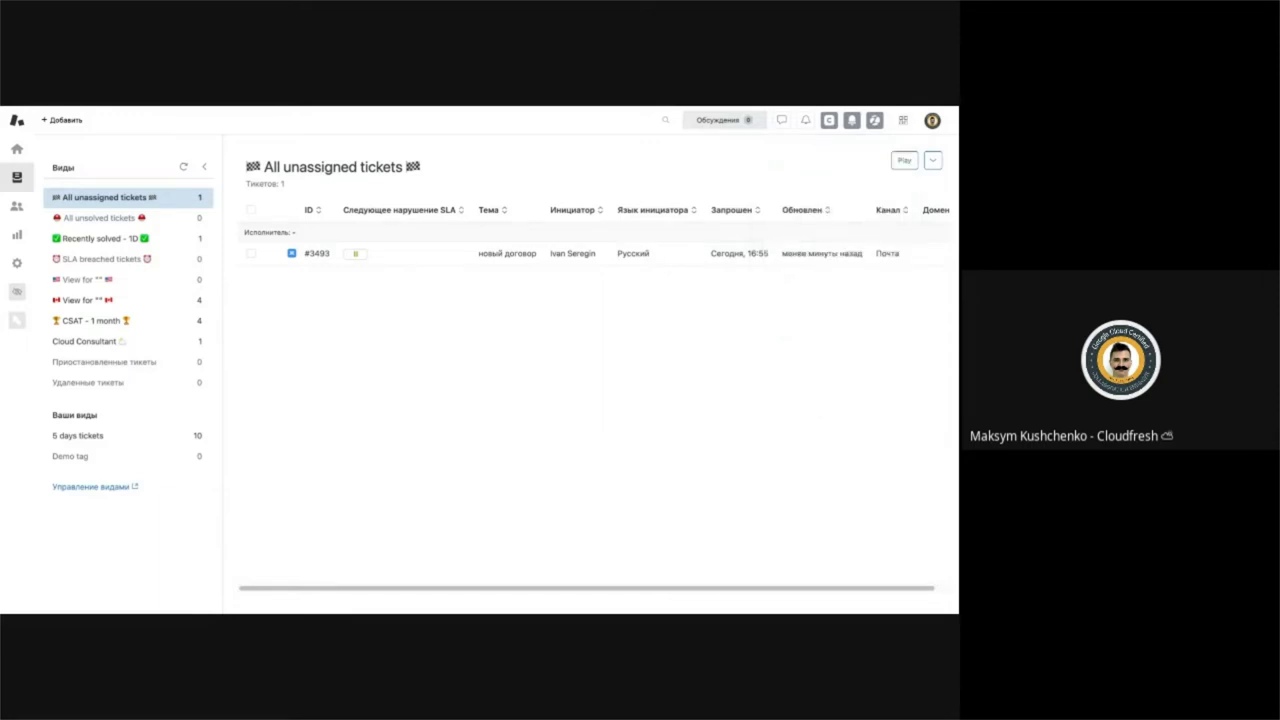
click(89, 214)
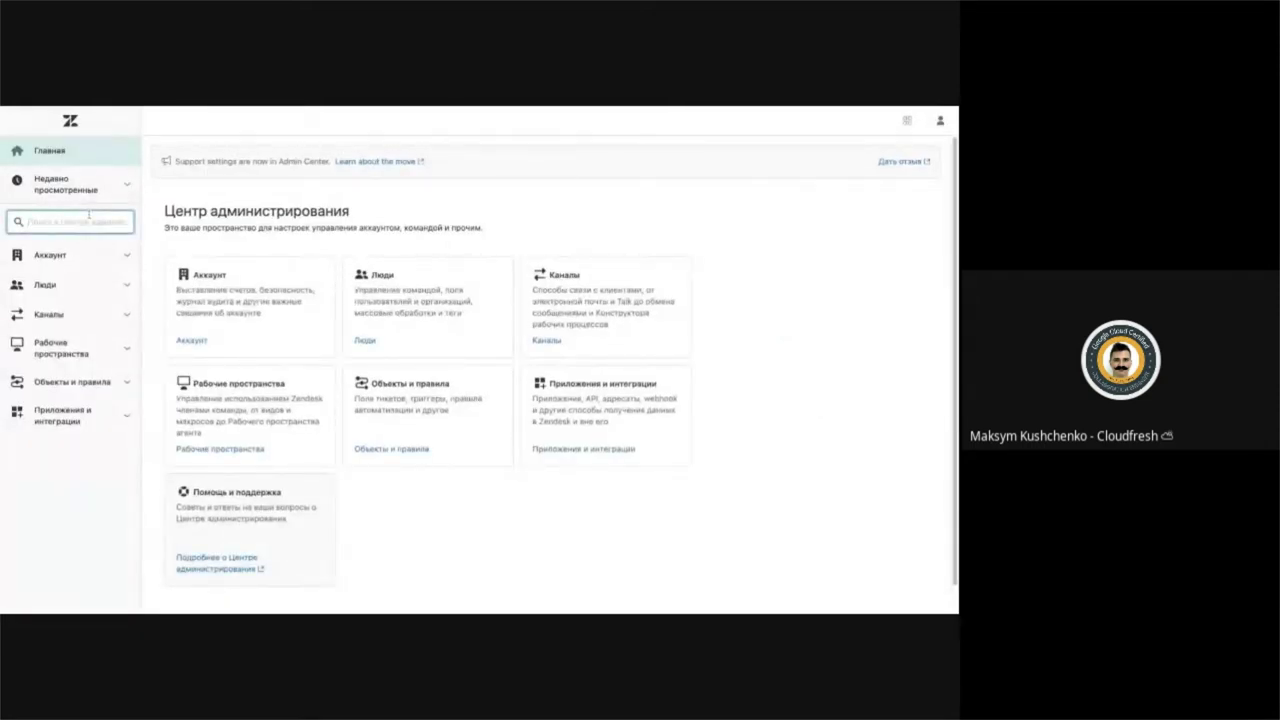
text(рол)
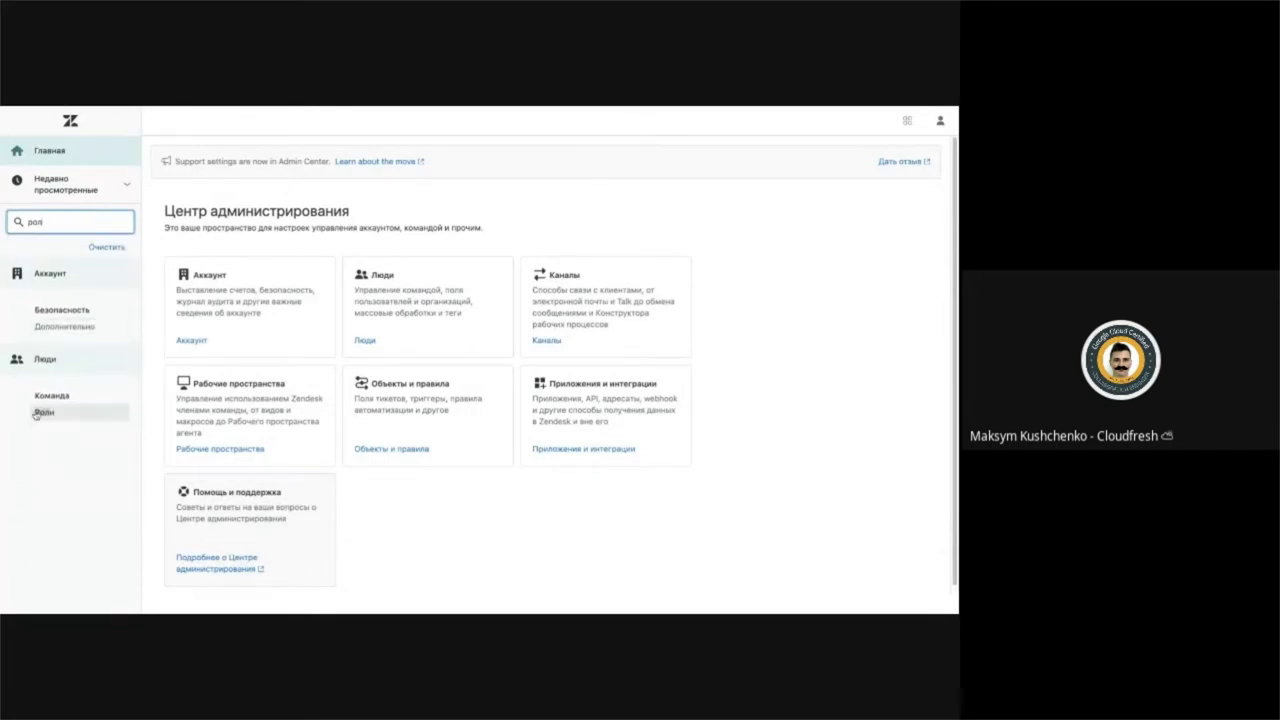
click(40, 412)
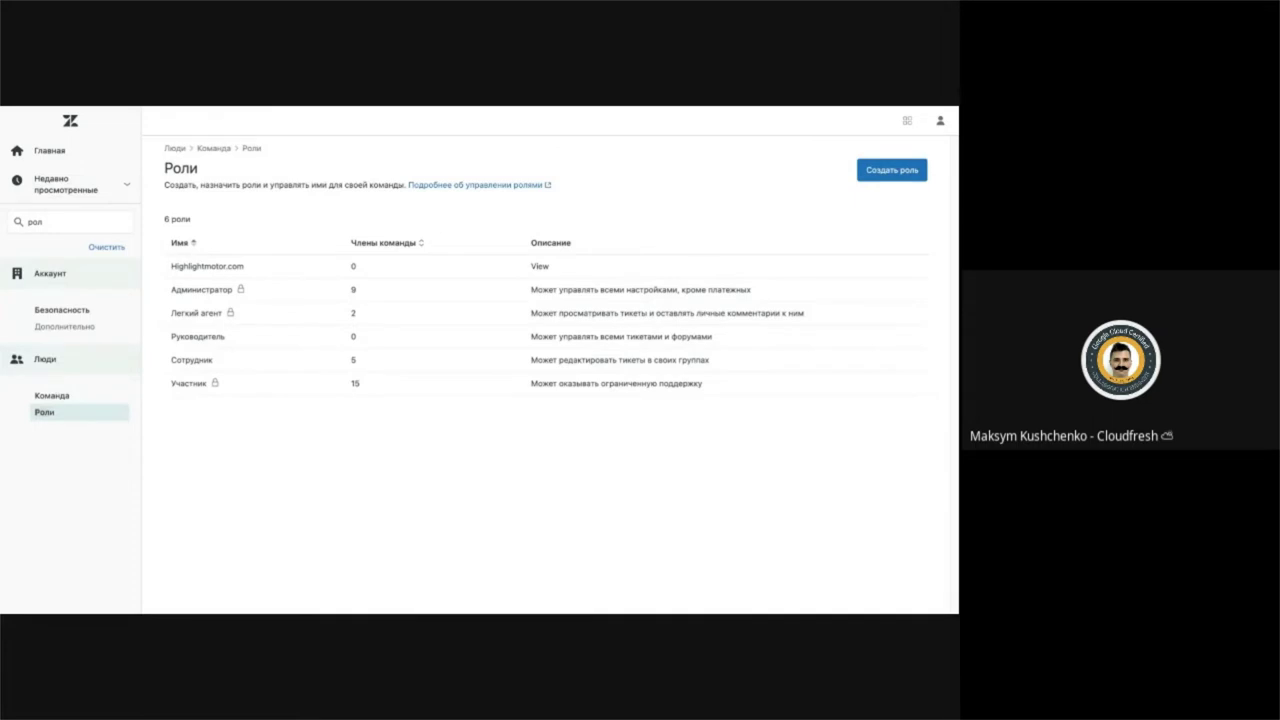
click(876, 172)
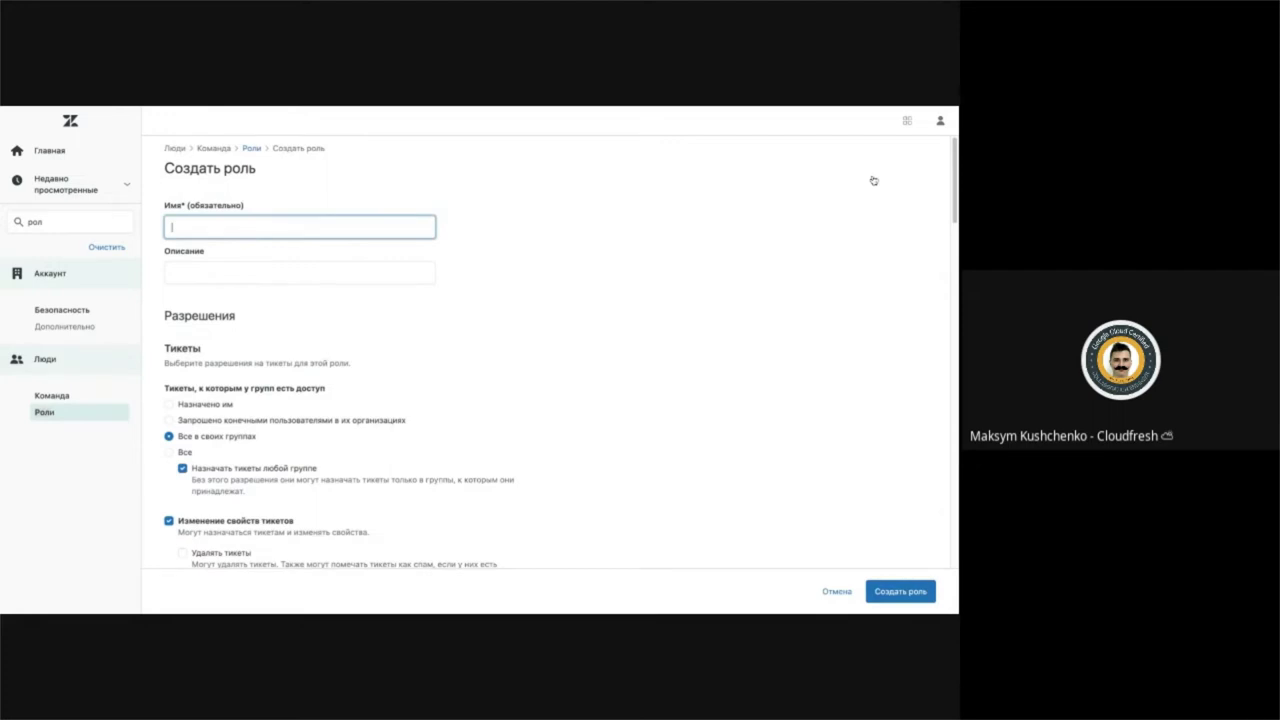
Set the new role's ticket access to «Назначено им».
scroll(417, 260, down, 1)
scroll(350, 240, up, 1)
click(220, 274)
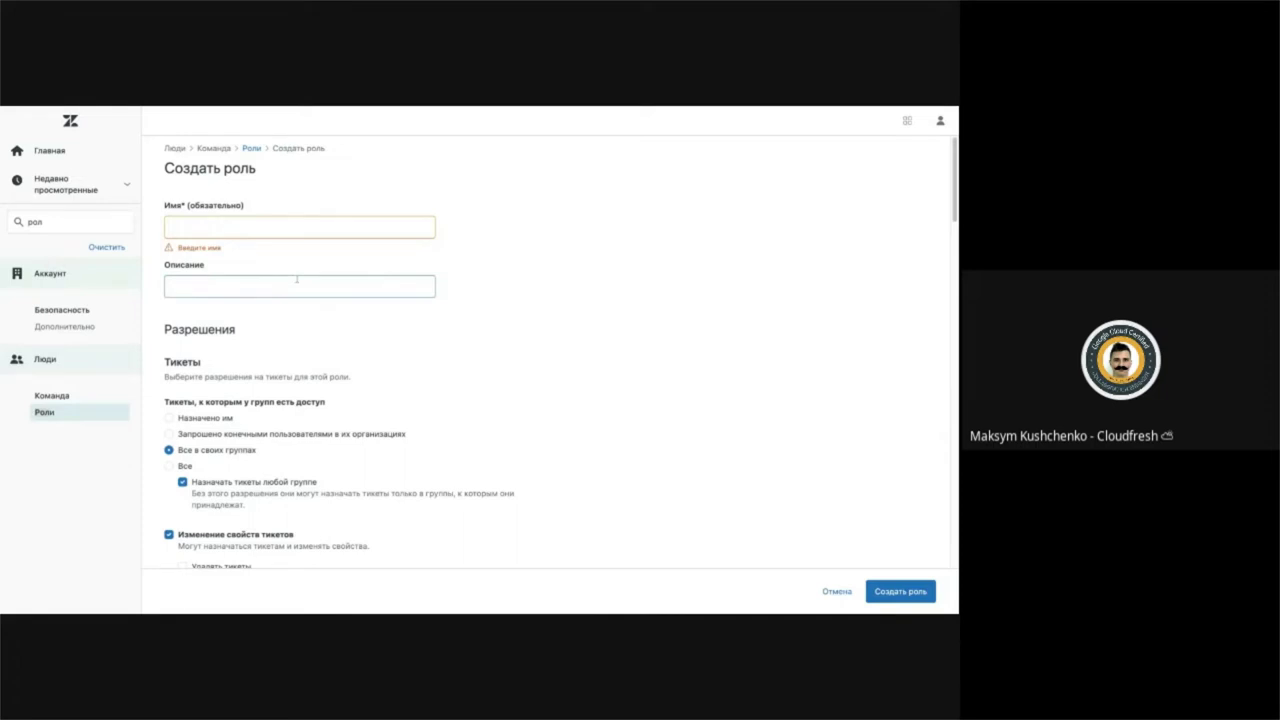
scroll(447, 228, down, 1)
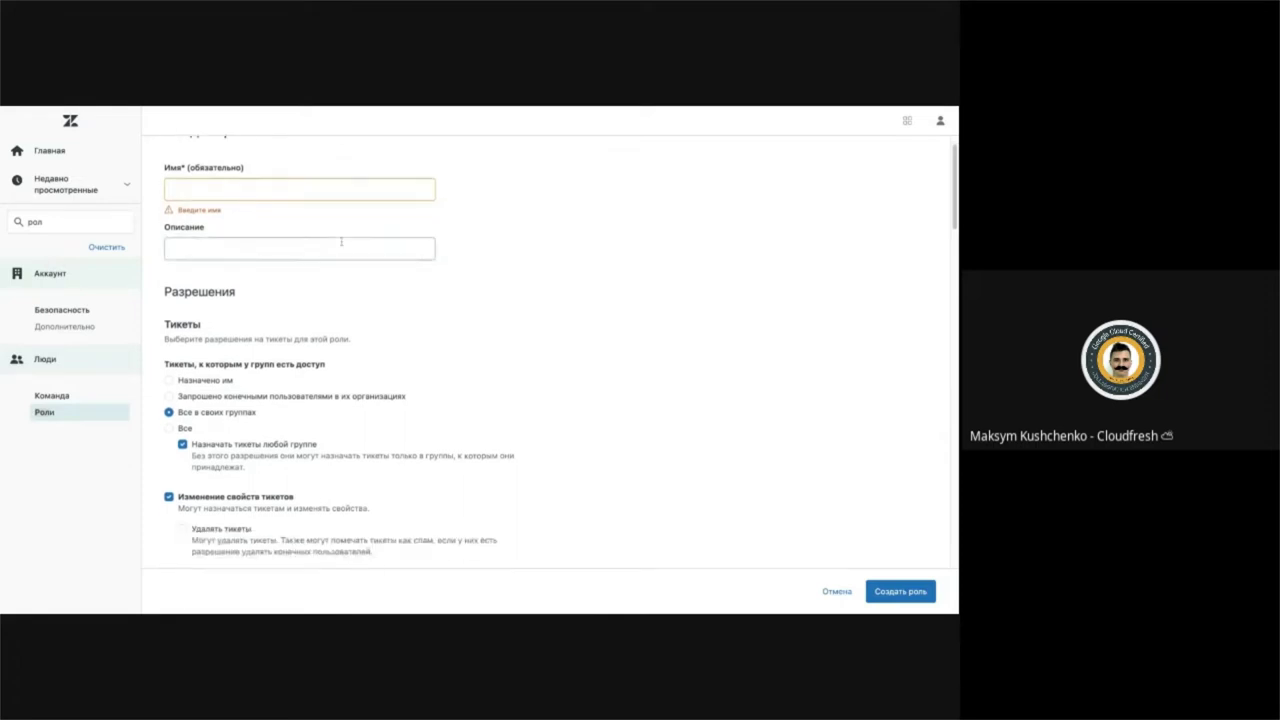
scroll(447, 228, down, 4)
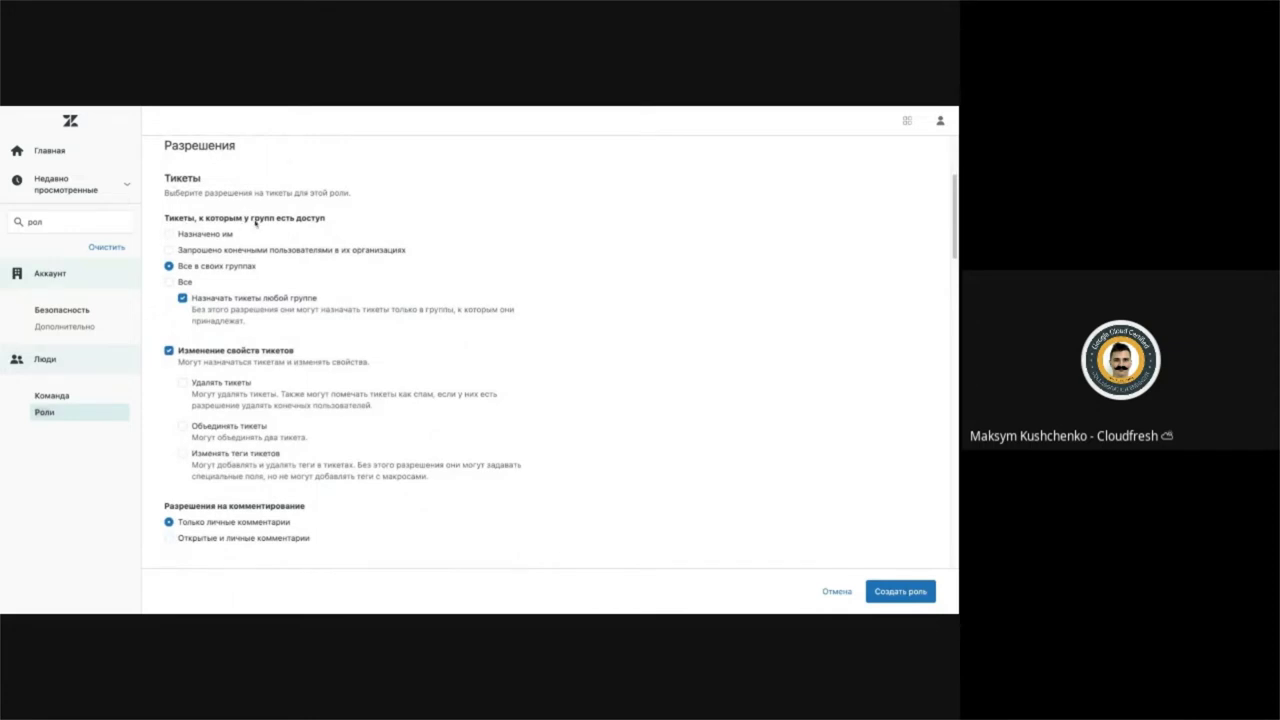
scroll(345, 230, down, 1)
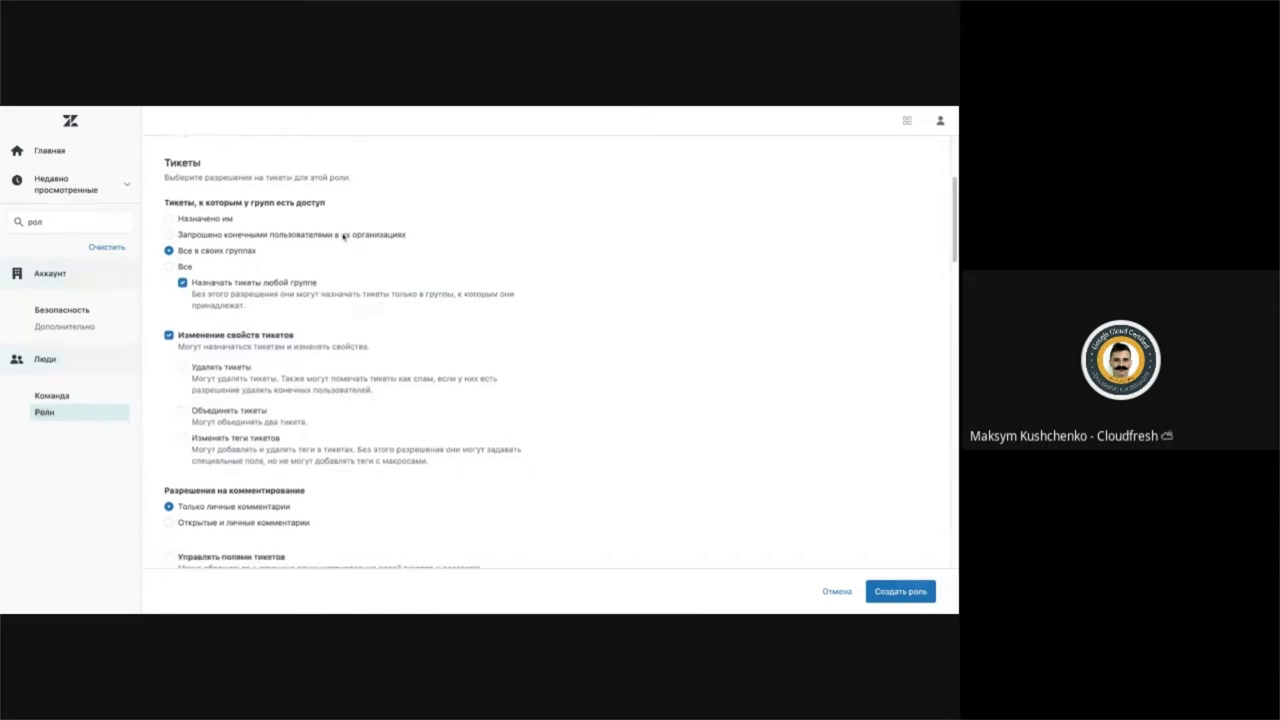
scroll(345, 236, up, 2)
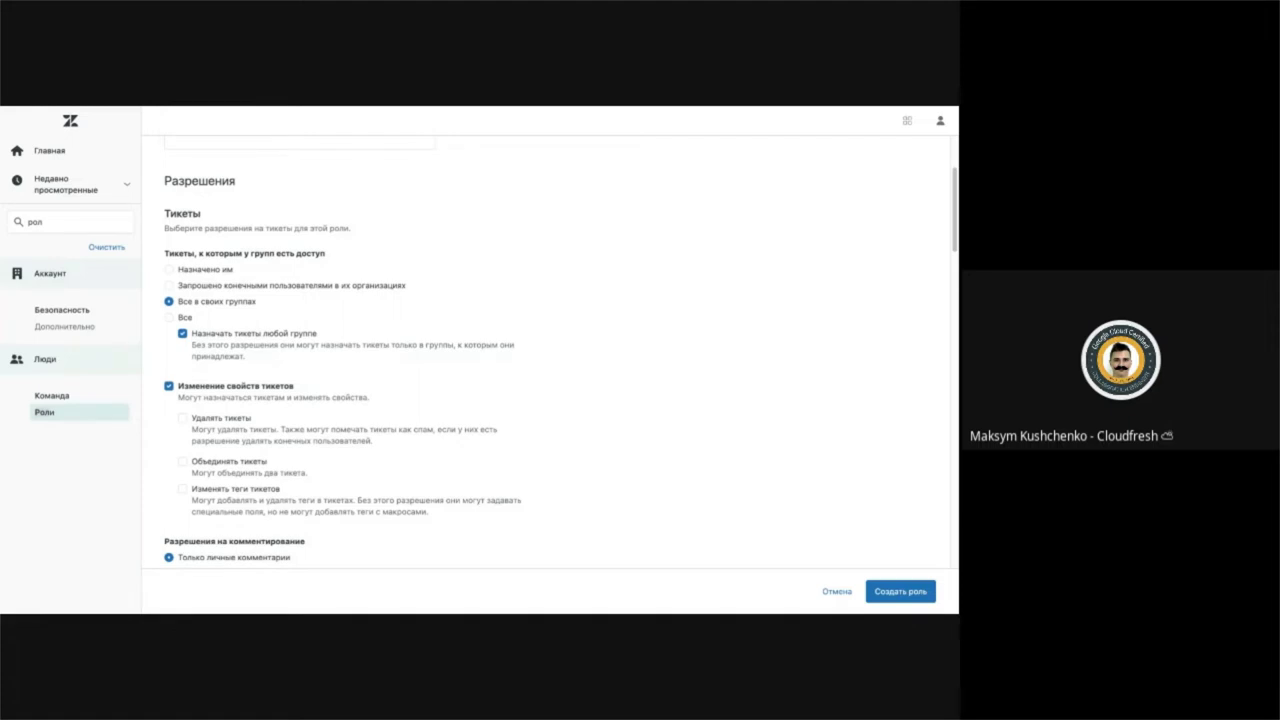
click(170, 270)
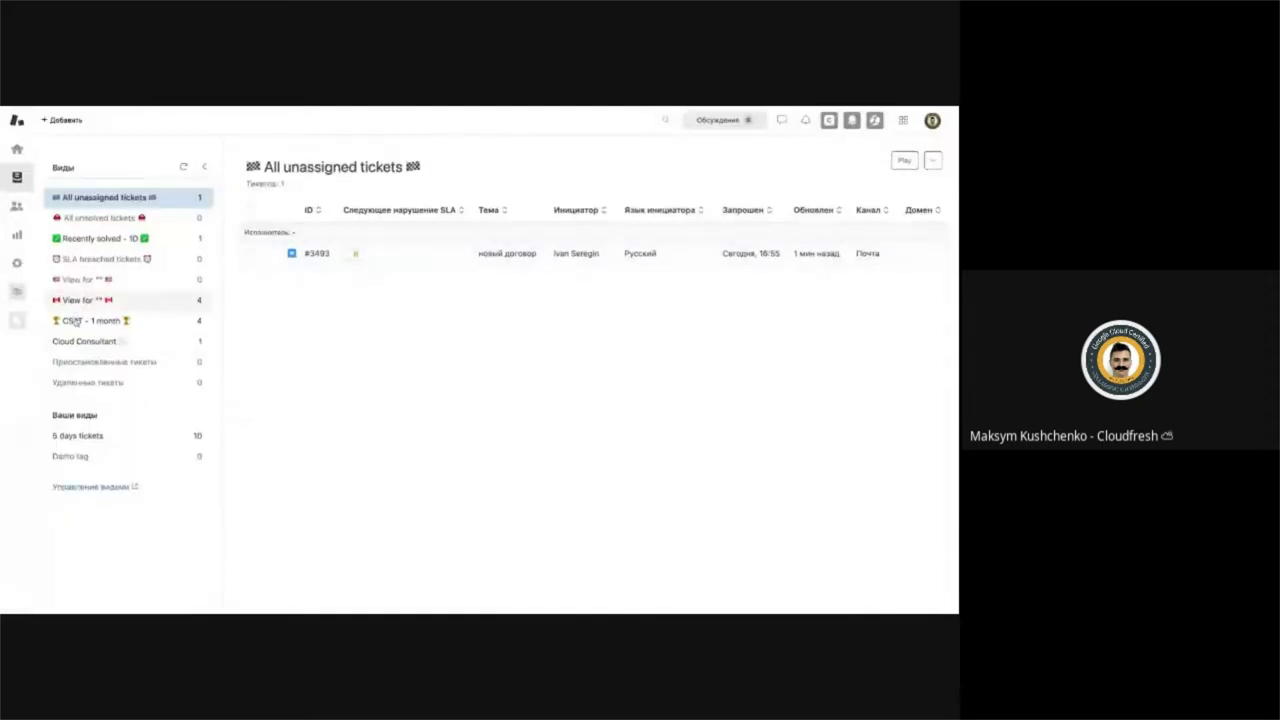
Look over the ticket views in Support, including «All unassigned tickets», and return to the role form.
click(125, 218)
click(113, 300)
click(103, 197)
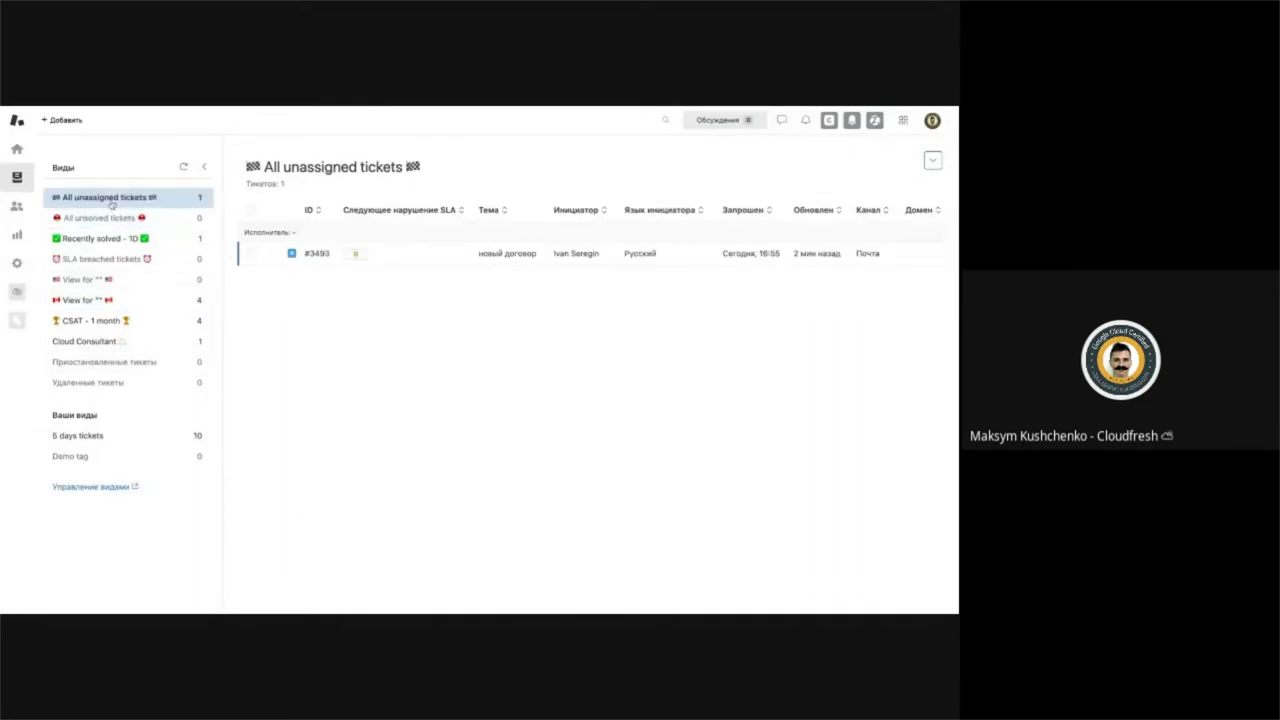
click(559, 106)
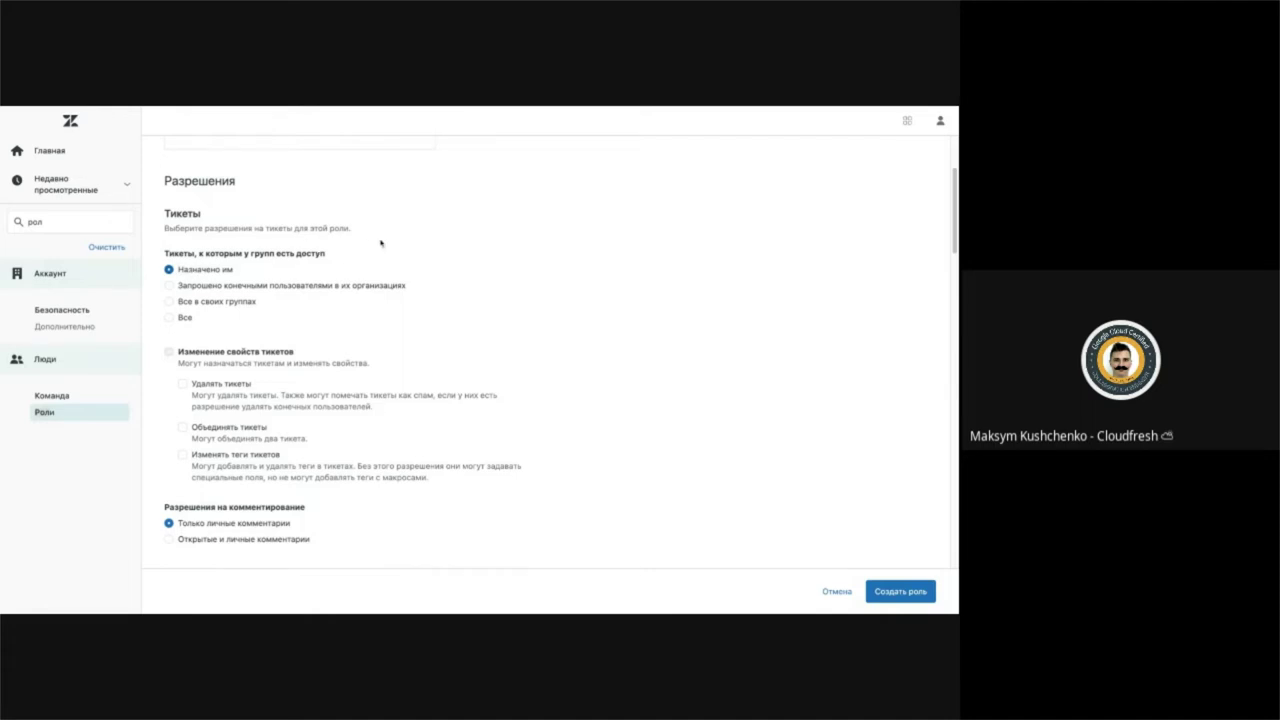
Set the role's ticket access to «Запрошено конечными пользователями в их организациях».
scroll(550, 350, down, 1)
scroll(550, 350, up, 1)
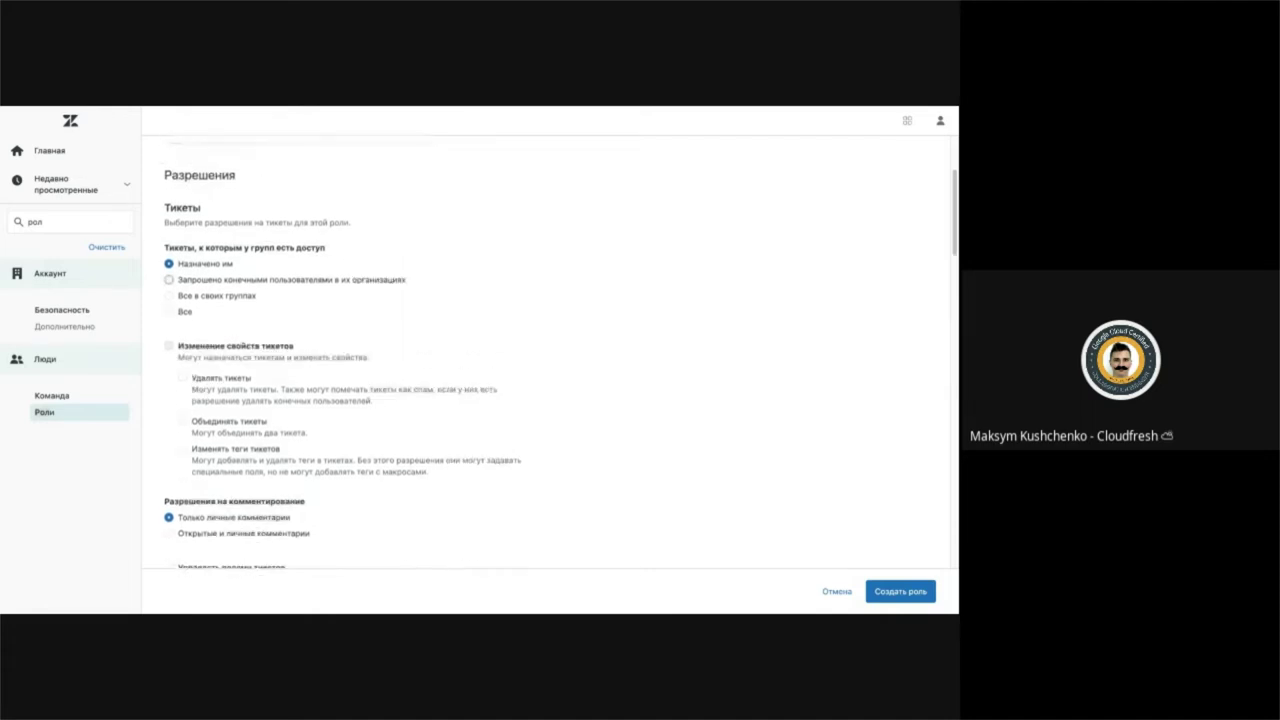
scroll(325, 252, up, 3)
scroll(325, 252, down, 4)
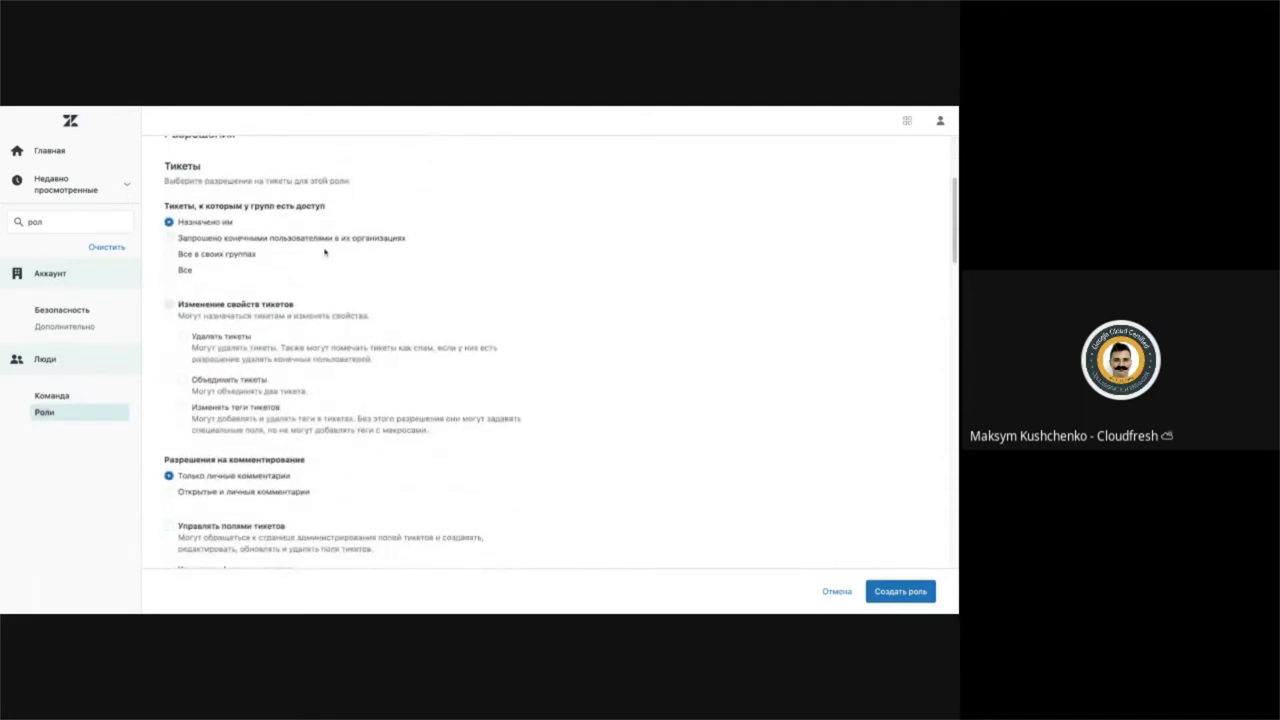
click(294, 238)
scroll(195, 236, down, 1)
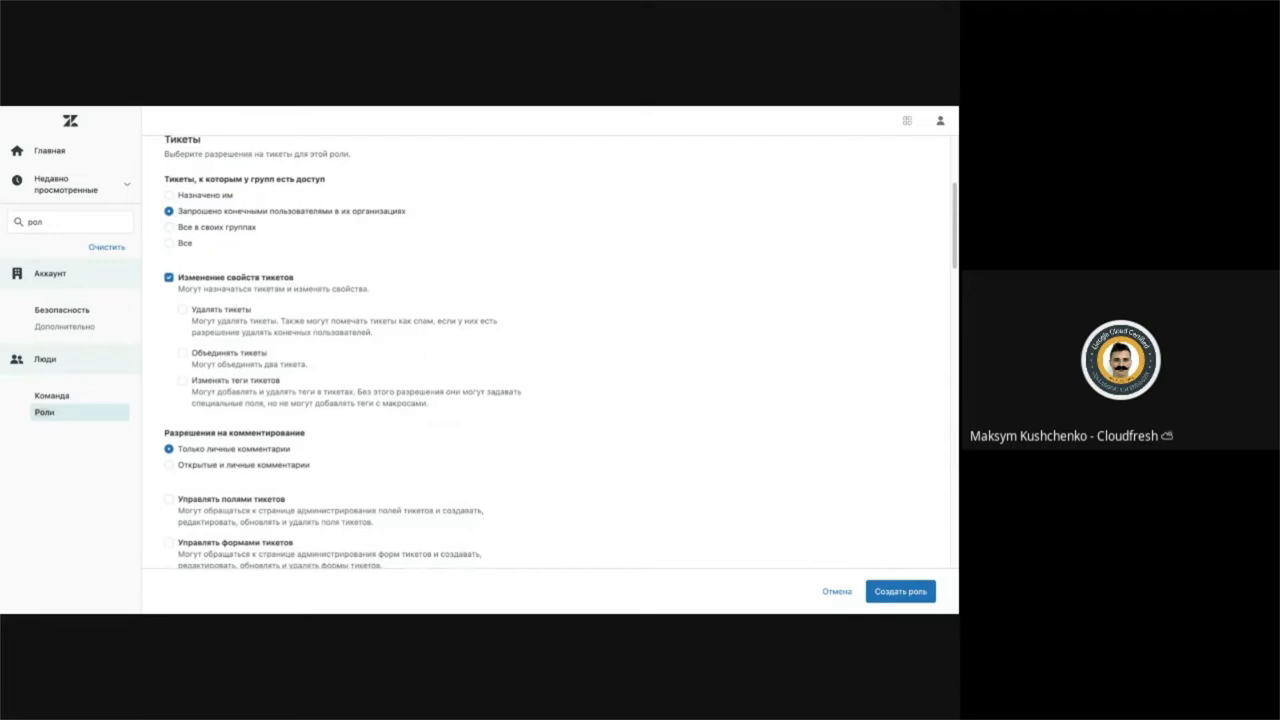
Set the role's ticket access to «Все в своих группах», and switch «Изменение свойств тикетов» off and back on.
click(196, 229)
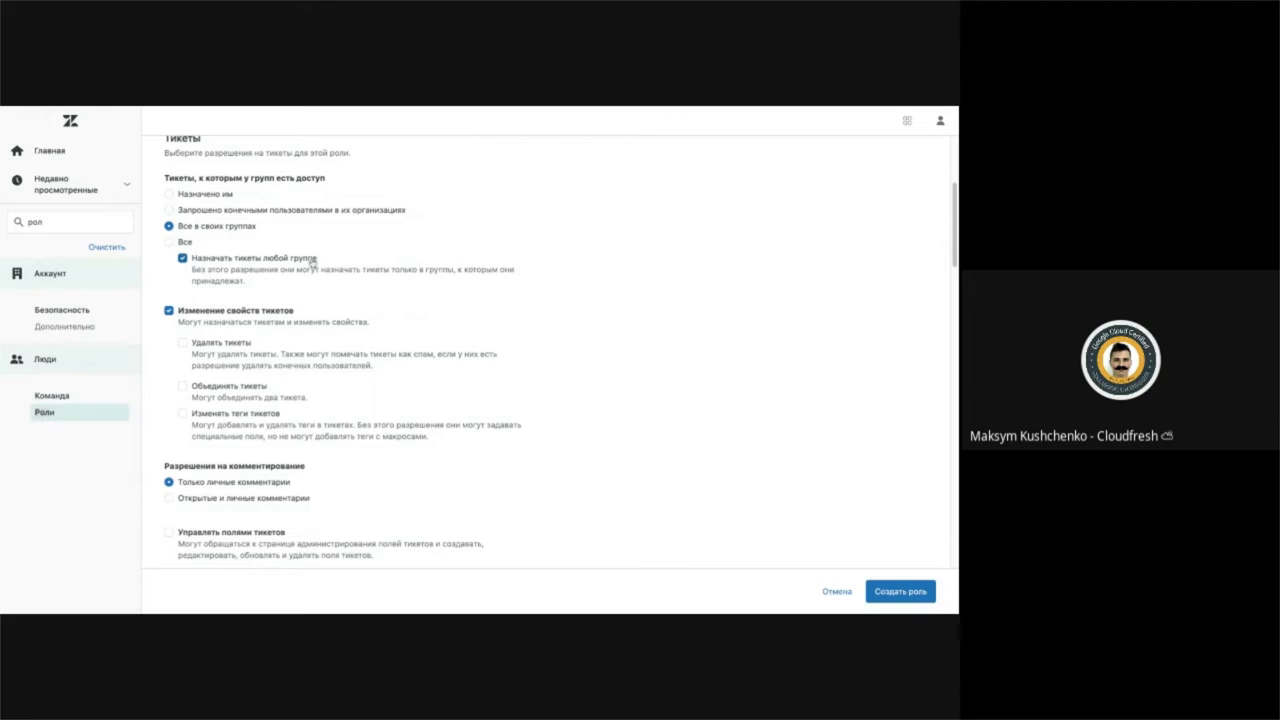
scroll(325, 258, down, 1)
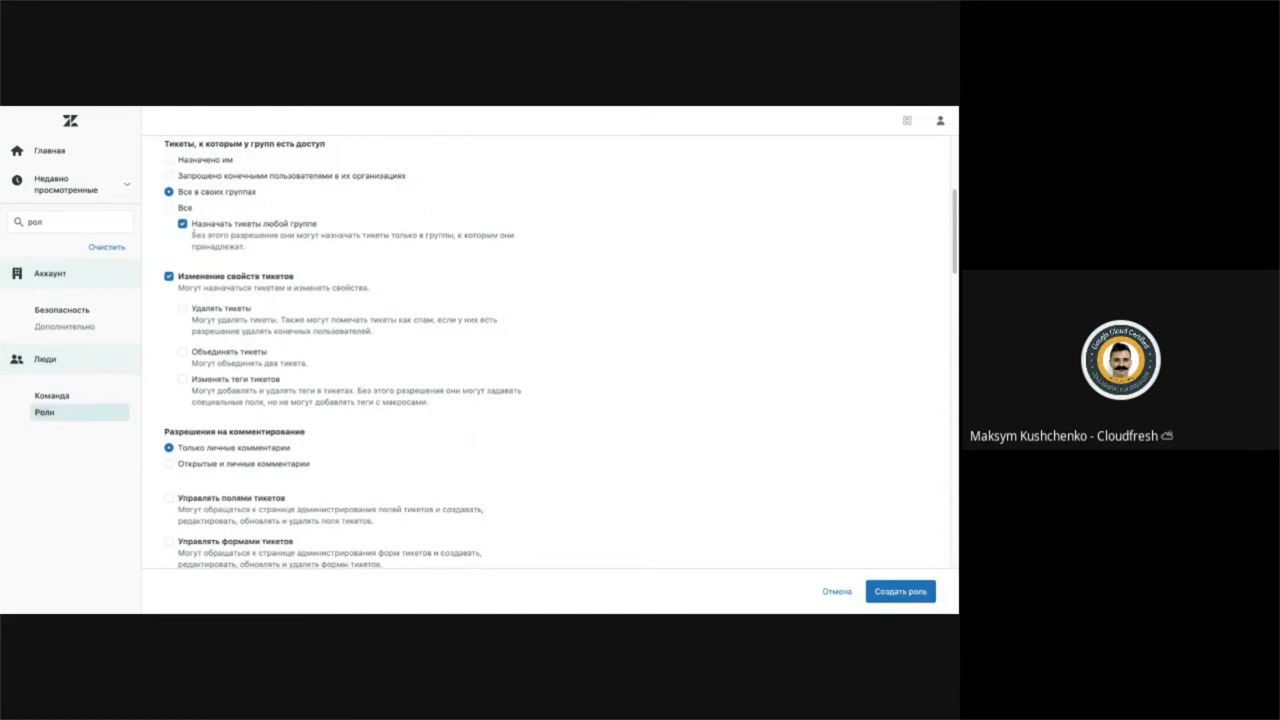
scroll(343, 230, down, 1)
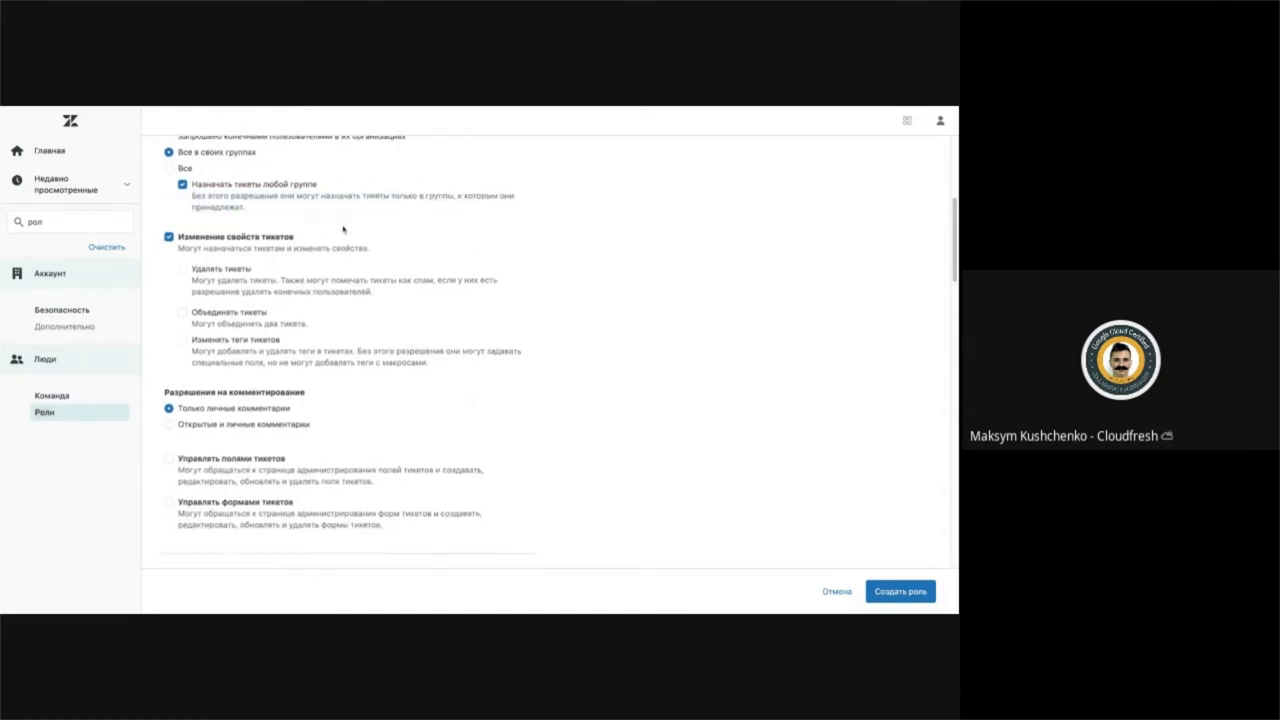
click(180, 222)
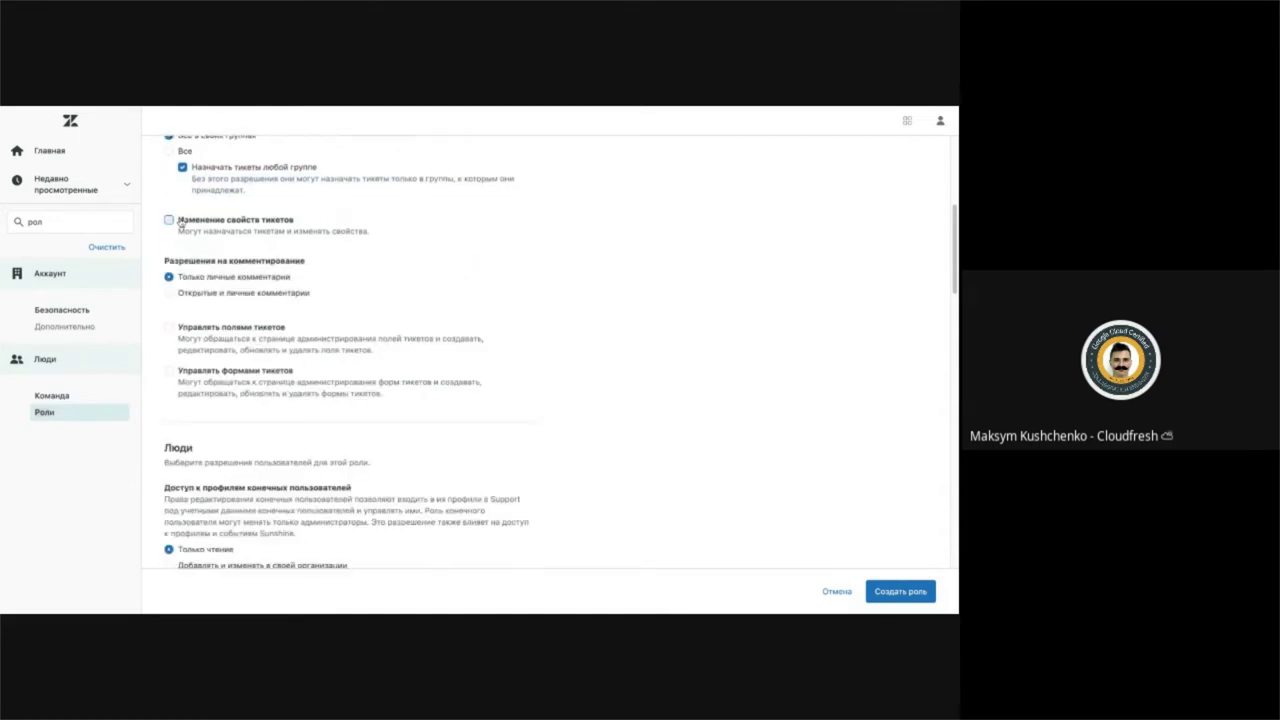
click(170, 220)
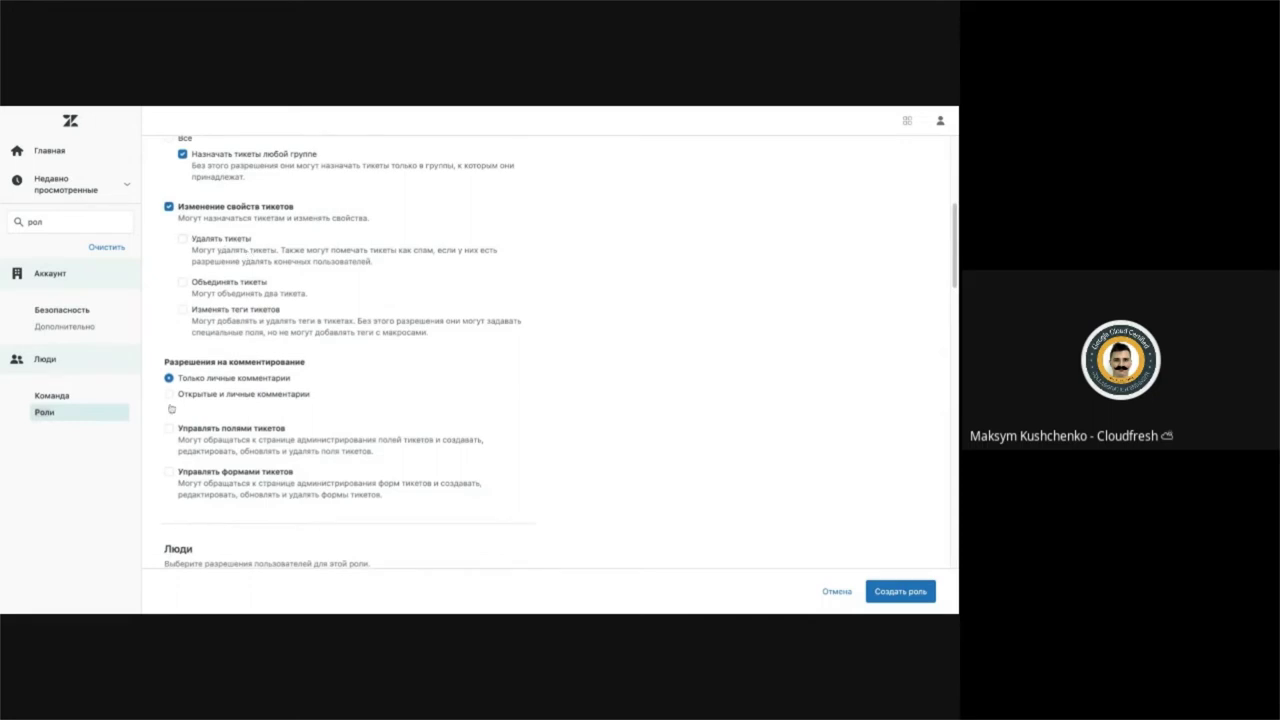
Grant the role the permissions «Управлять полями тикетов» and «Управлять формами тикетов».
scroll(242, 316, down, 1)
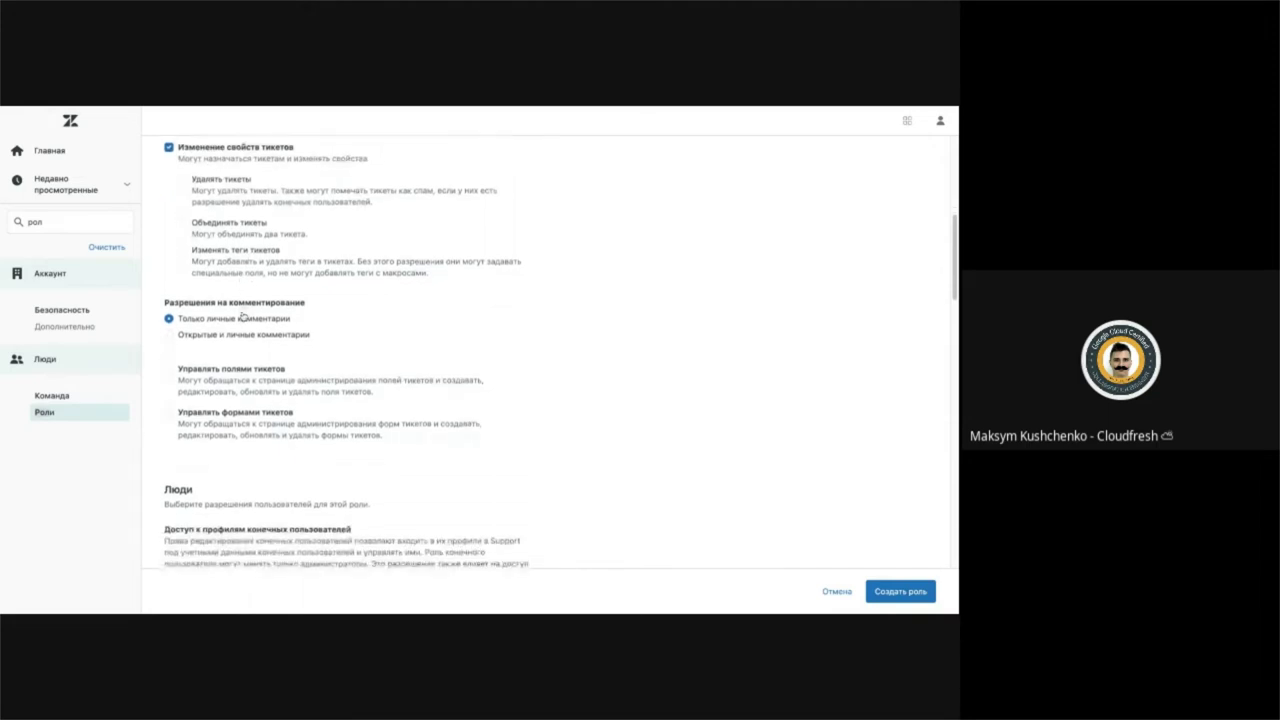
scroll(405, 150, down, 3)
scroll(405, 150, down, 2)
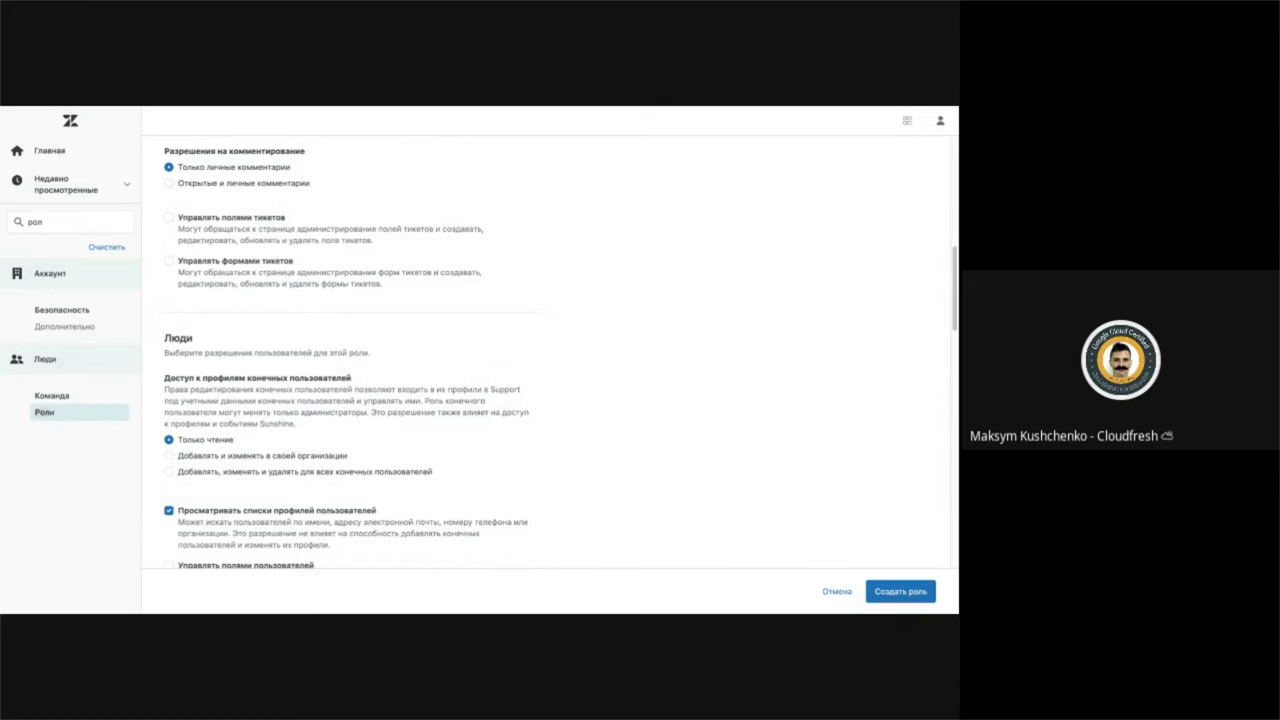
click(220, 220)
click(192, 260)
Replace the admin settings search with «поля» to find the field administration pages.
click(90, 246)
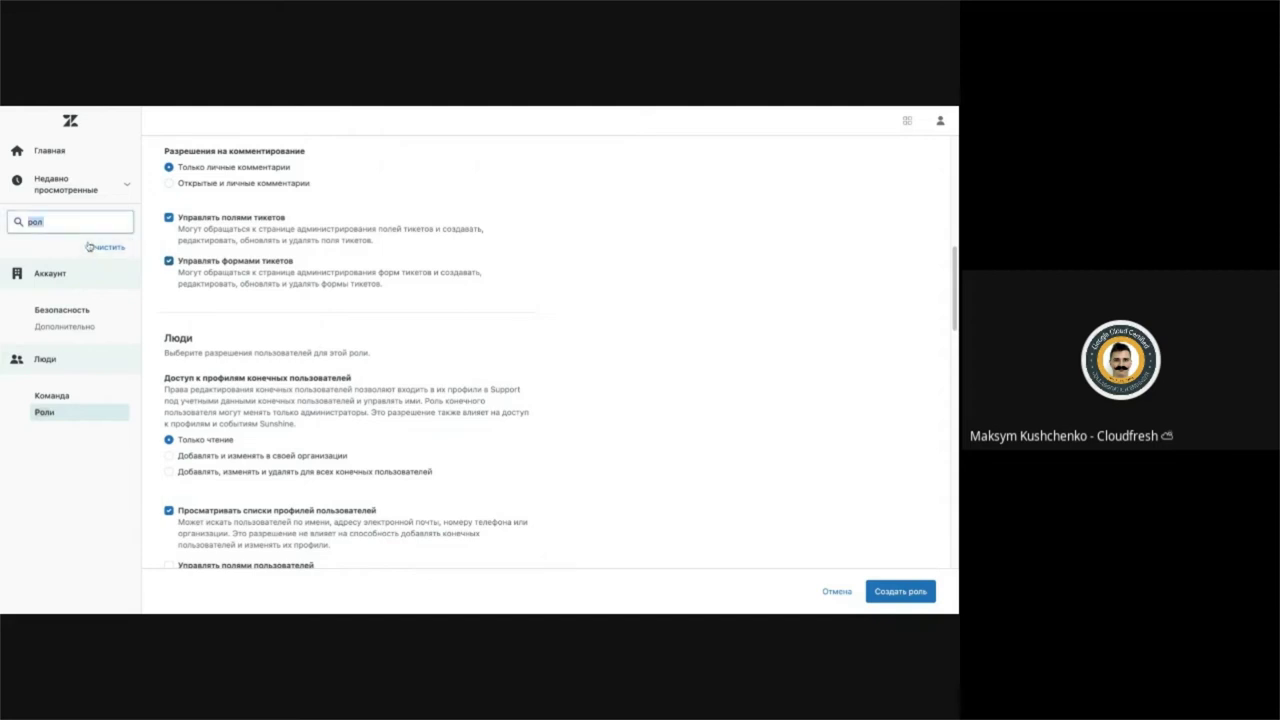
key(BackSpace)
key(BackSpace)
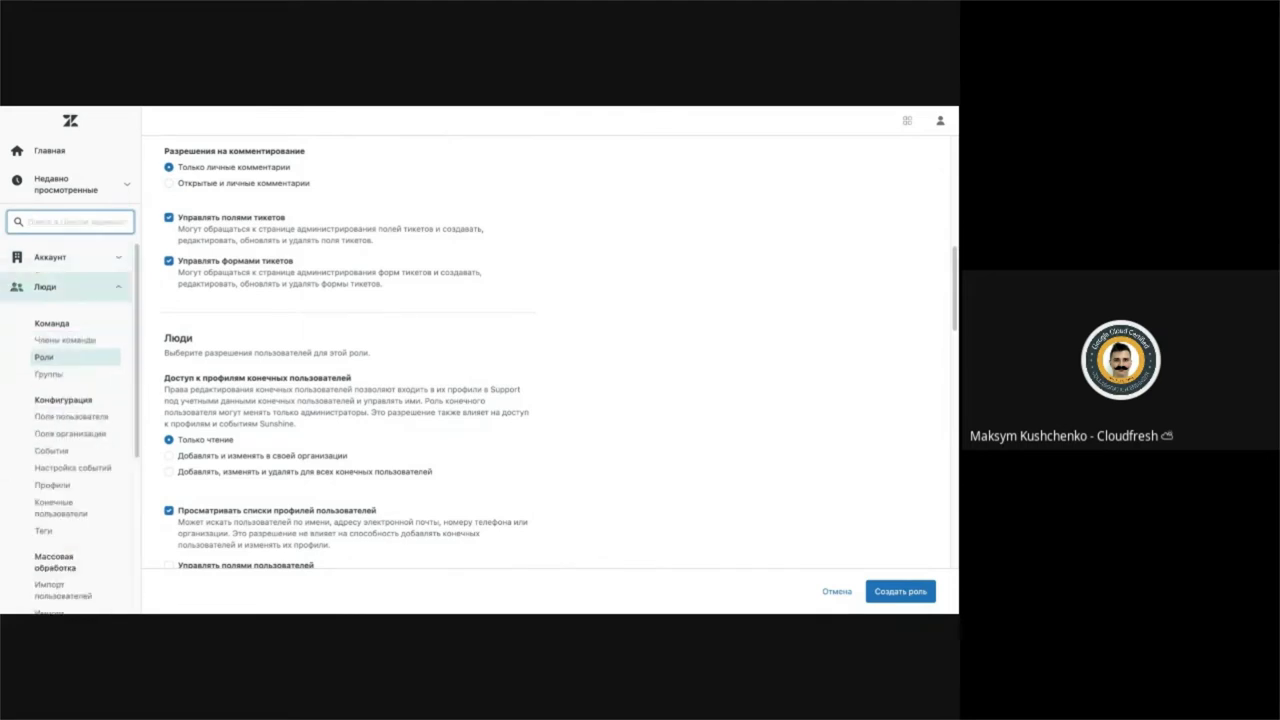
text(л)
text(оля)
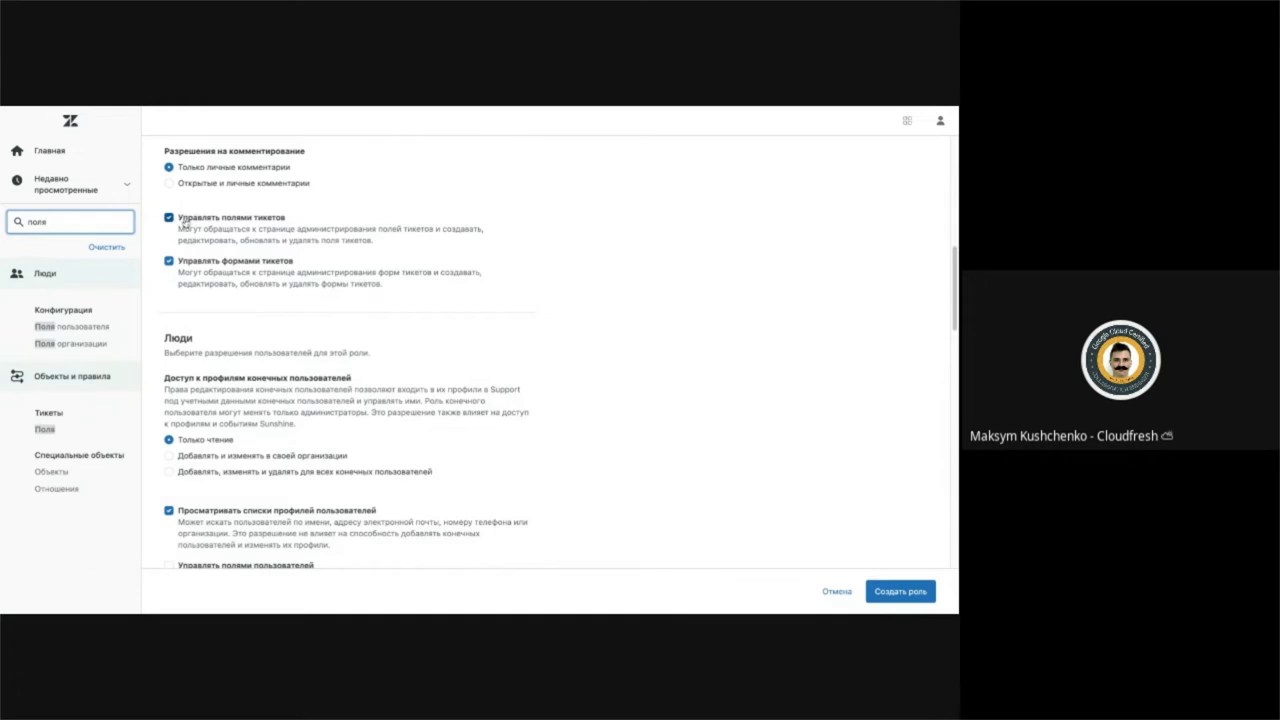
Set the role's access to end-user profiles to «Добавлять и изменять в своей организации».
scroll(185, 222, down, 2)
scroll(185, 222, down, 3)
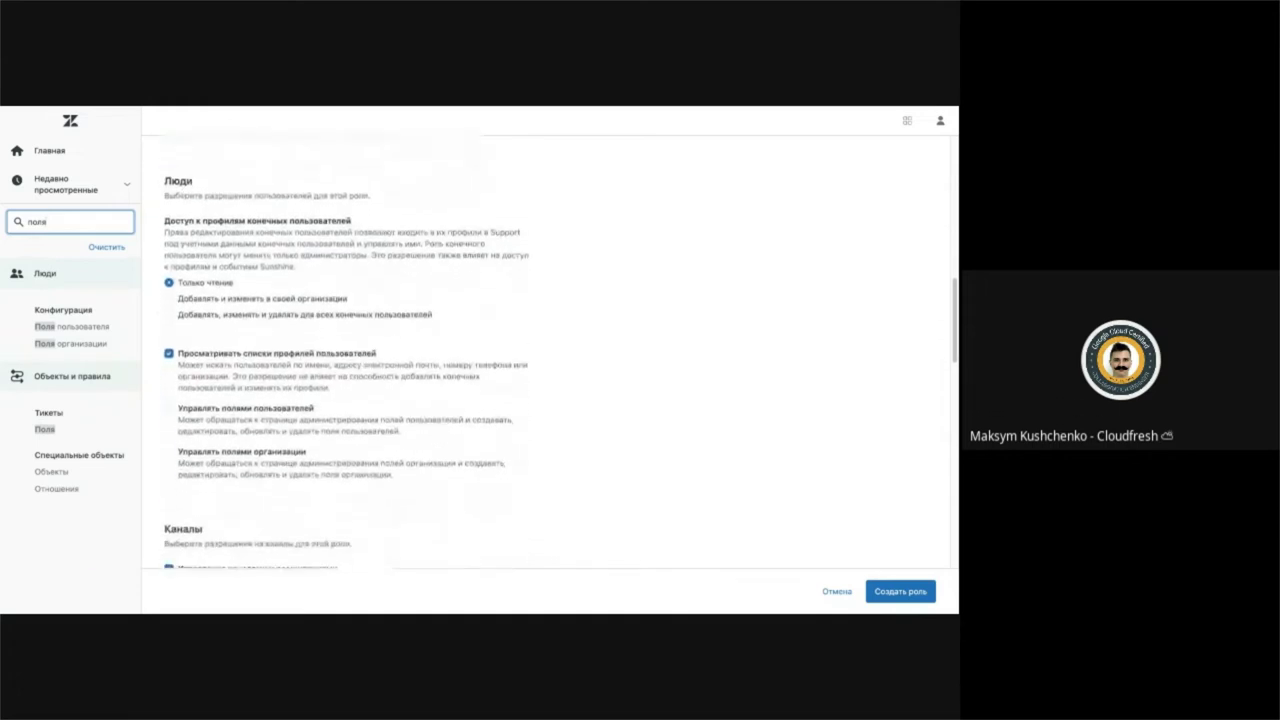
scroll(264, 204, up, 1)
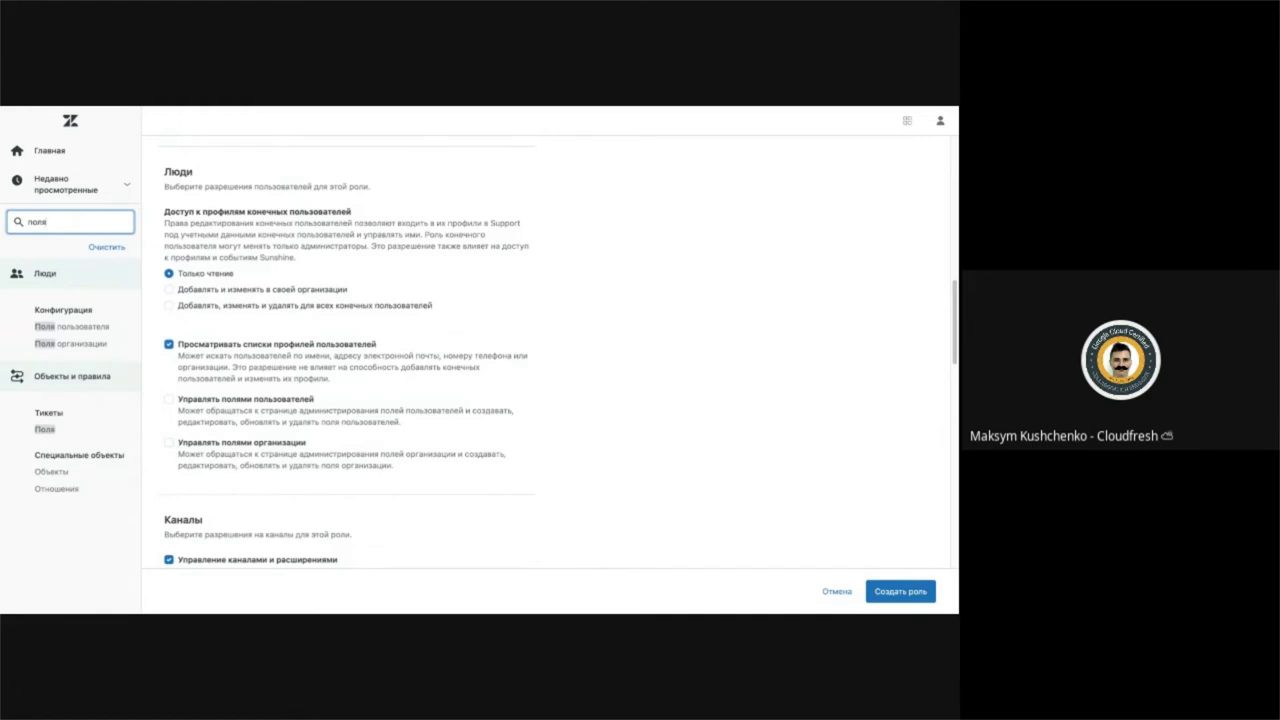
click(338, 289)
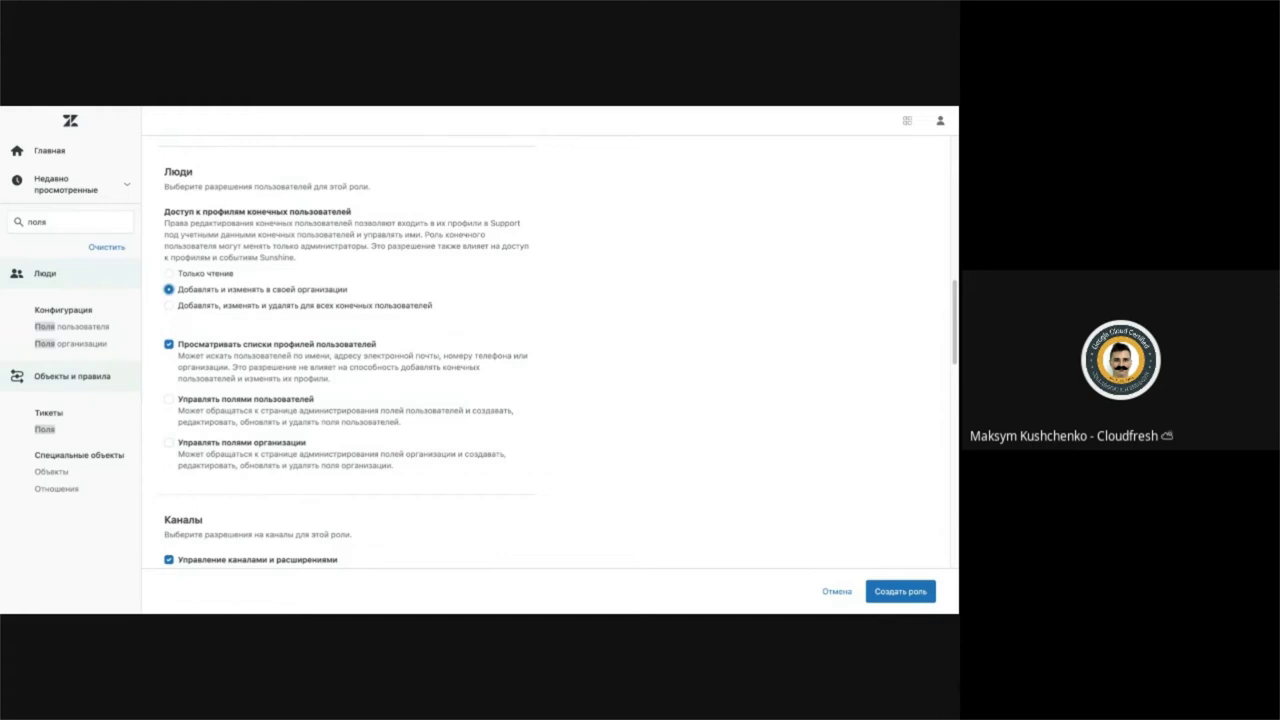
Clear the admin settings search and search for «поля» again.
scroll(550, 350, down, 1)
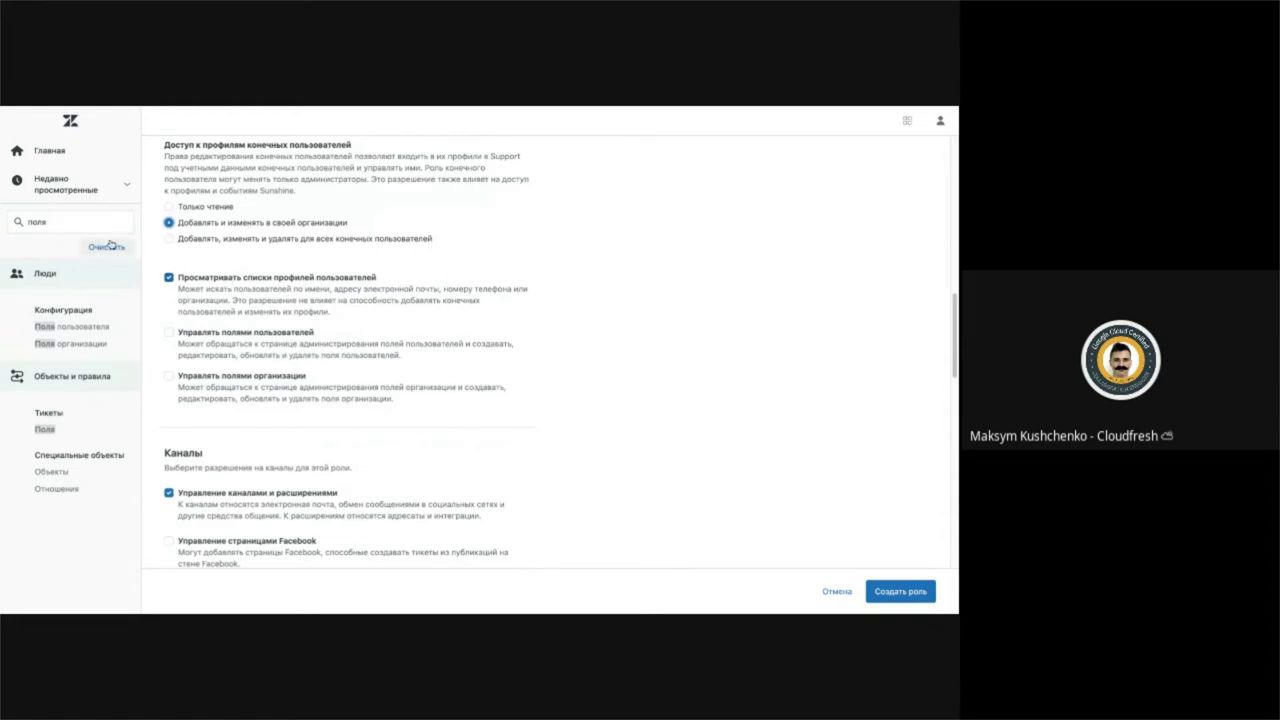
click(60, 226)
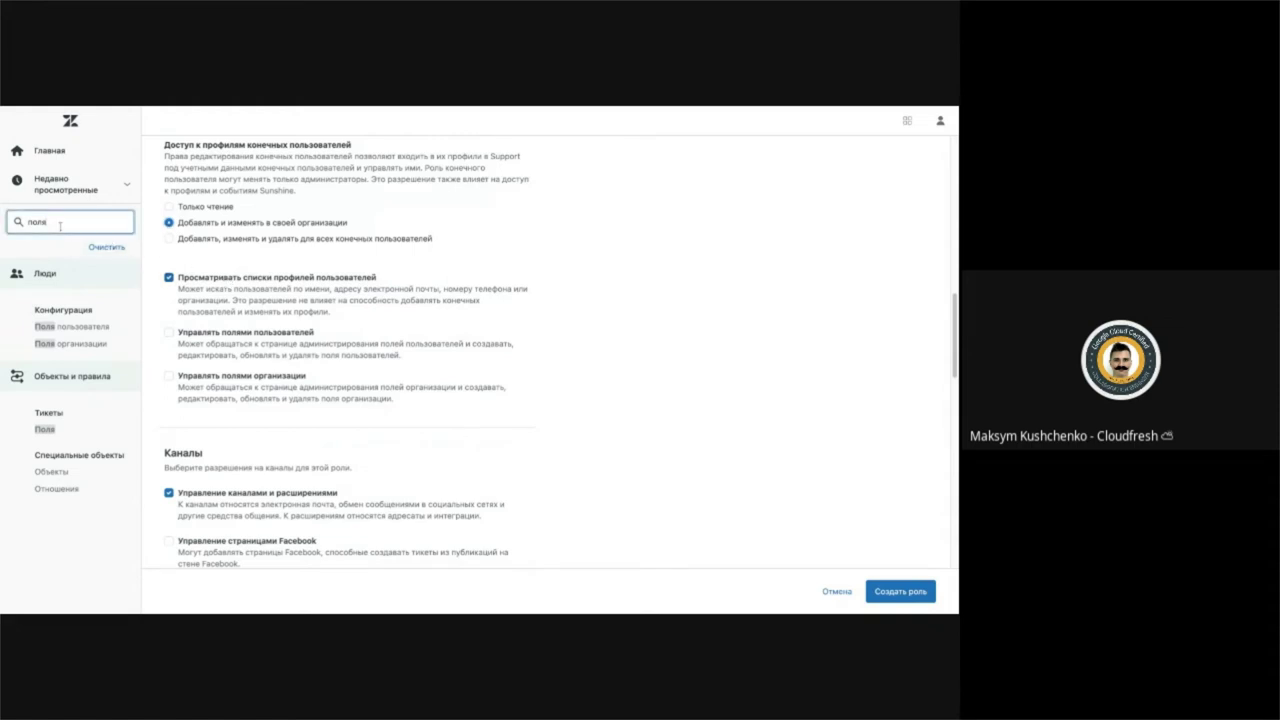
key(BackSpace)
key(BackSpace)
key(BackSpace)
key(BackSpace)
text(поля)
Enable «Управление страницами Facebook» among the role's channel permissions.
scroll(290, 340, down, 3)
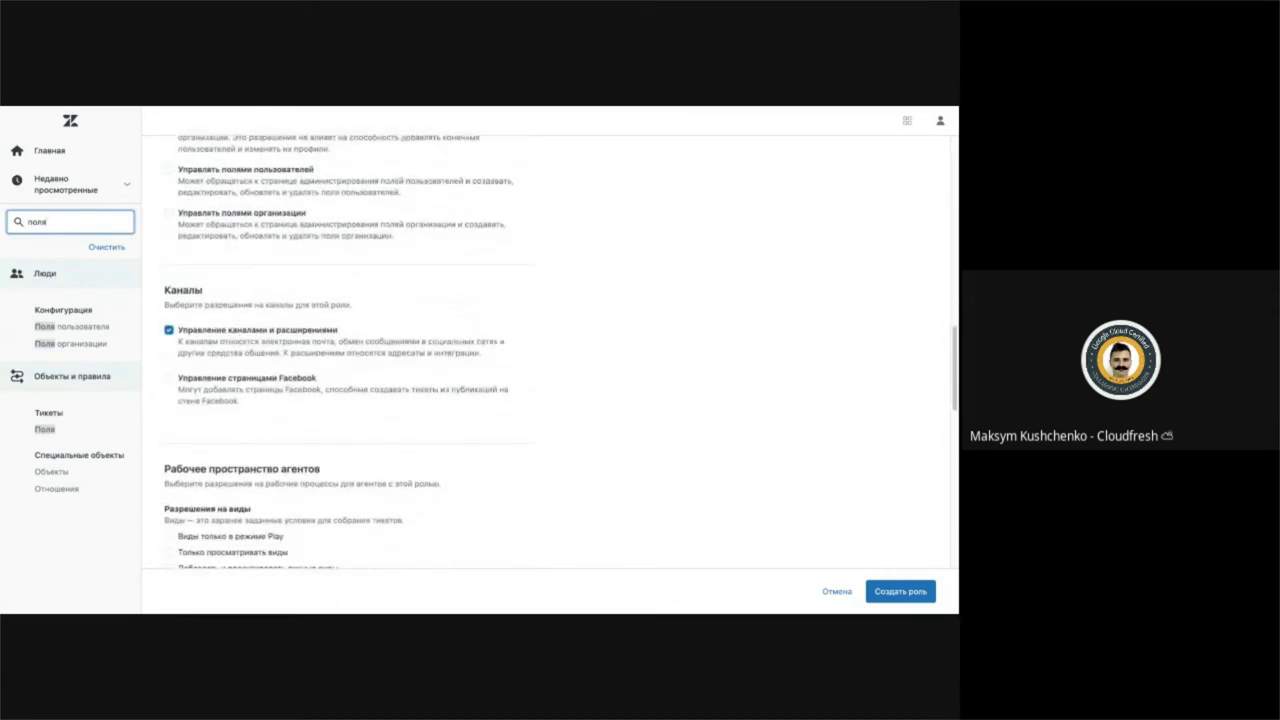
scroll(396, 313, down, 1)
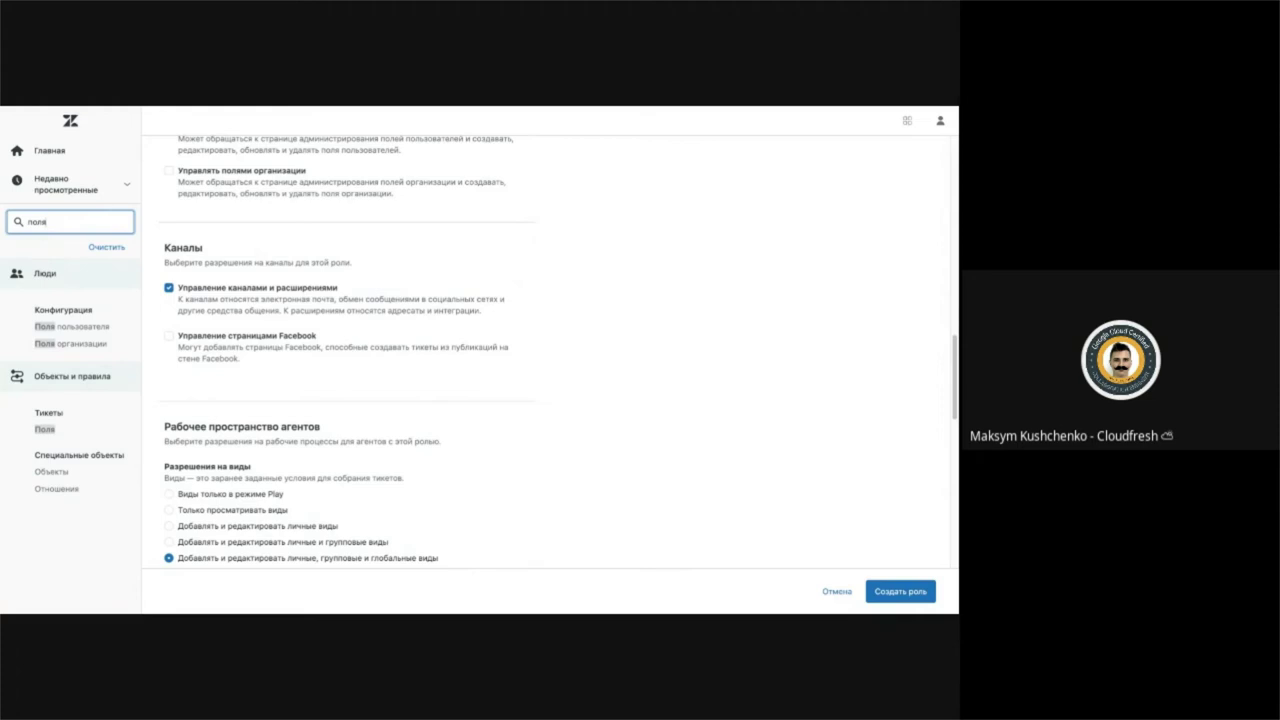
click(168, 336)
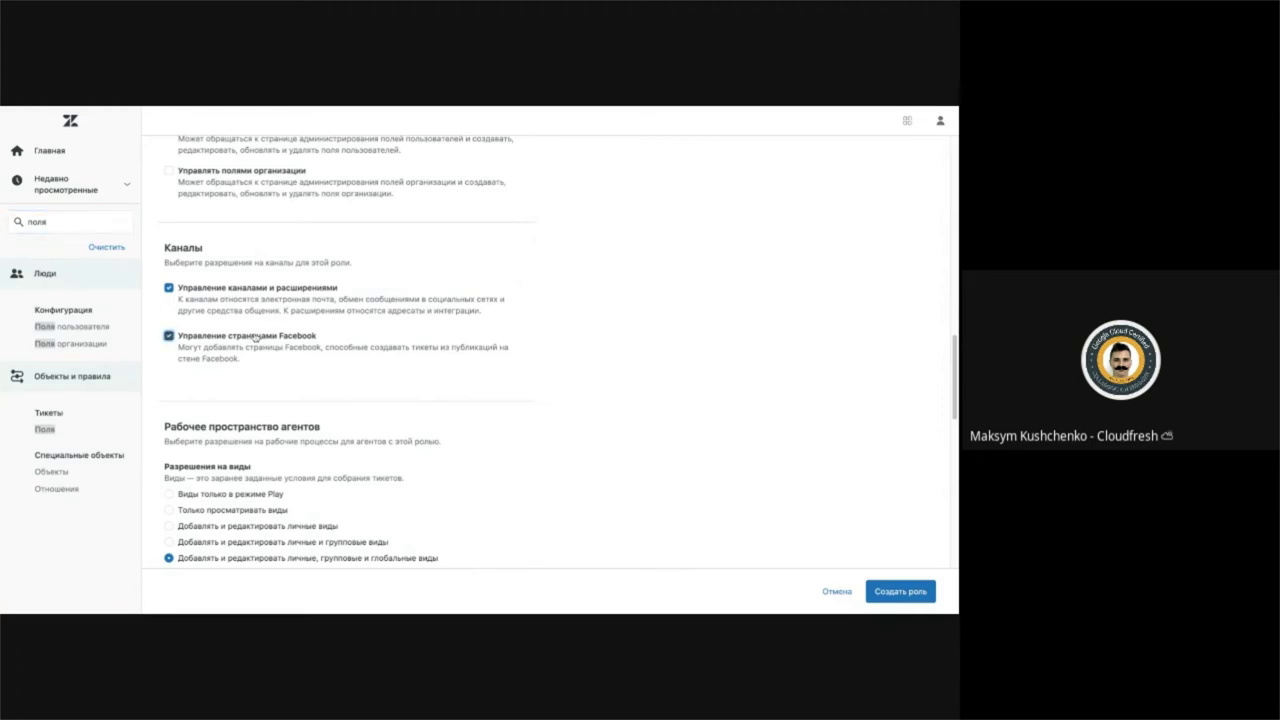
Try the macro permissions «Только применять» and «Добавлять и изменять личные и групповые макросы», ending on «Добавлять и изменять личные, групповые и глобальные макросы».
scroll(483, 333, down, 1)
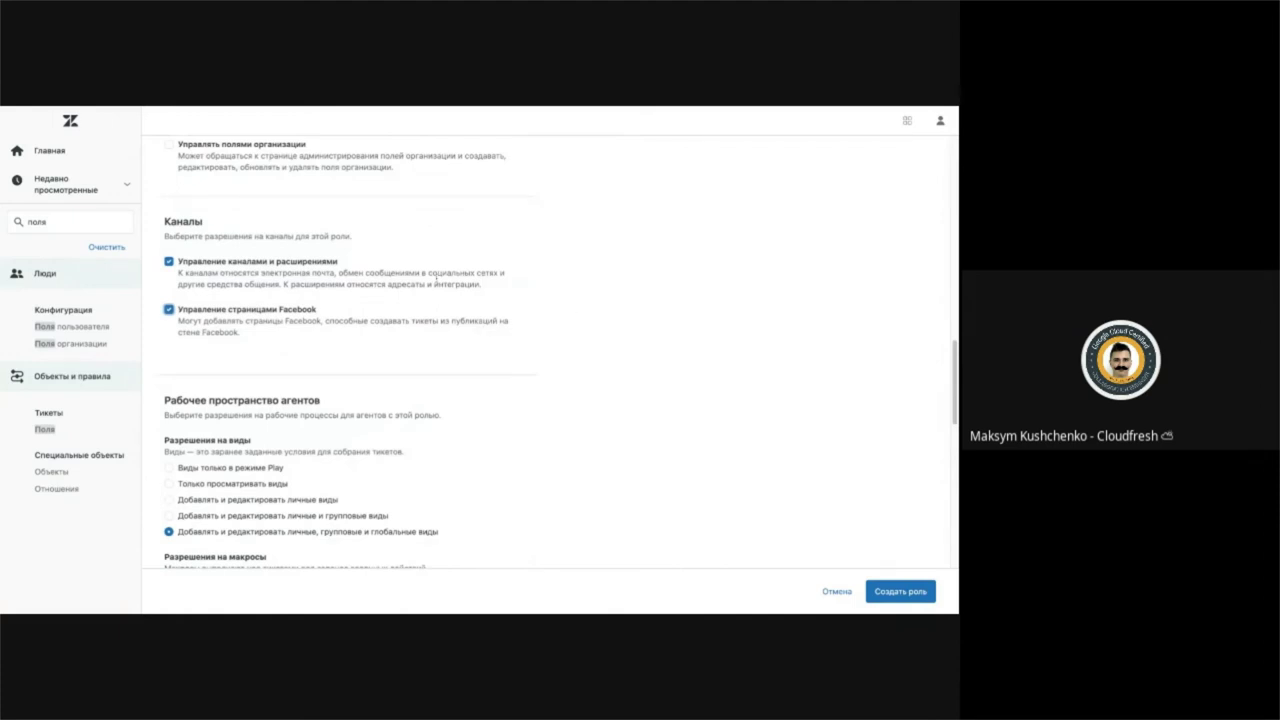
scroll(481, 292, down, 5)
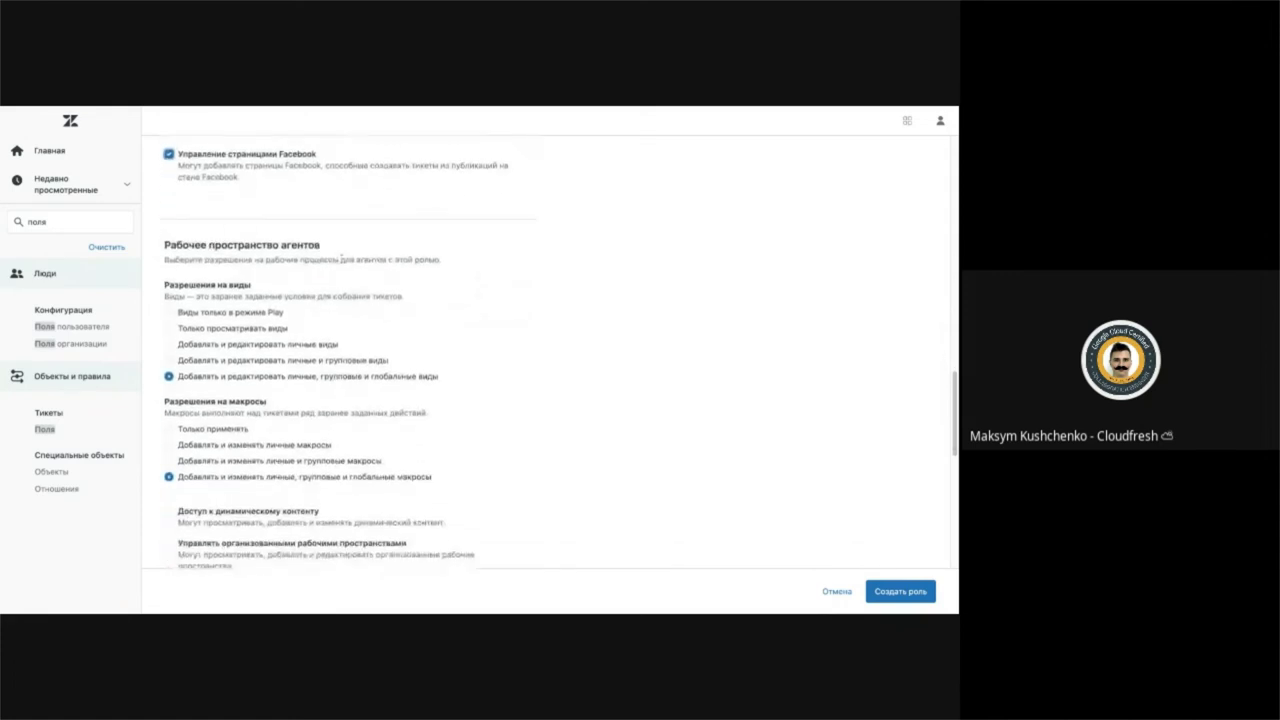
scroll(341, 258, down, 2)
scroll(341, 258, down, 2)
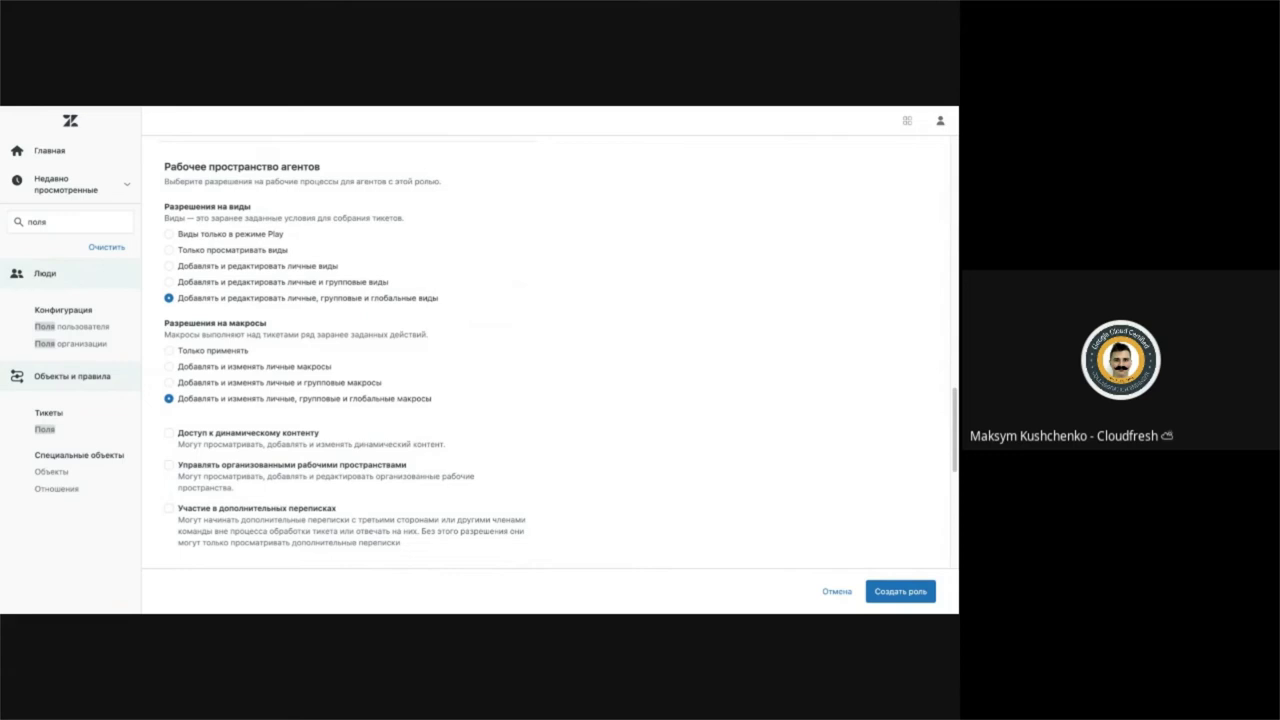
scroll(548, 350, down, 2)
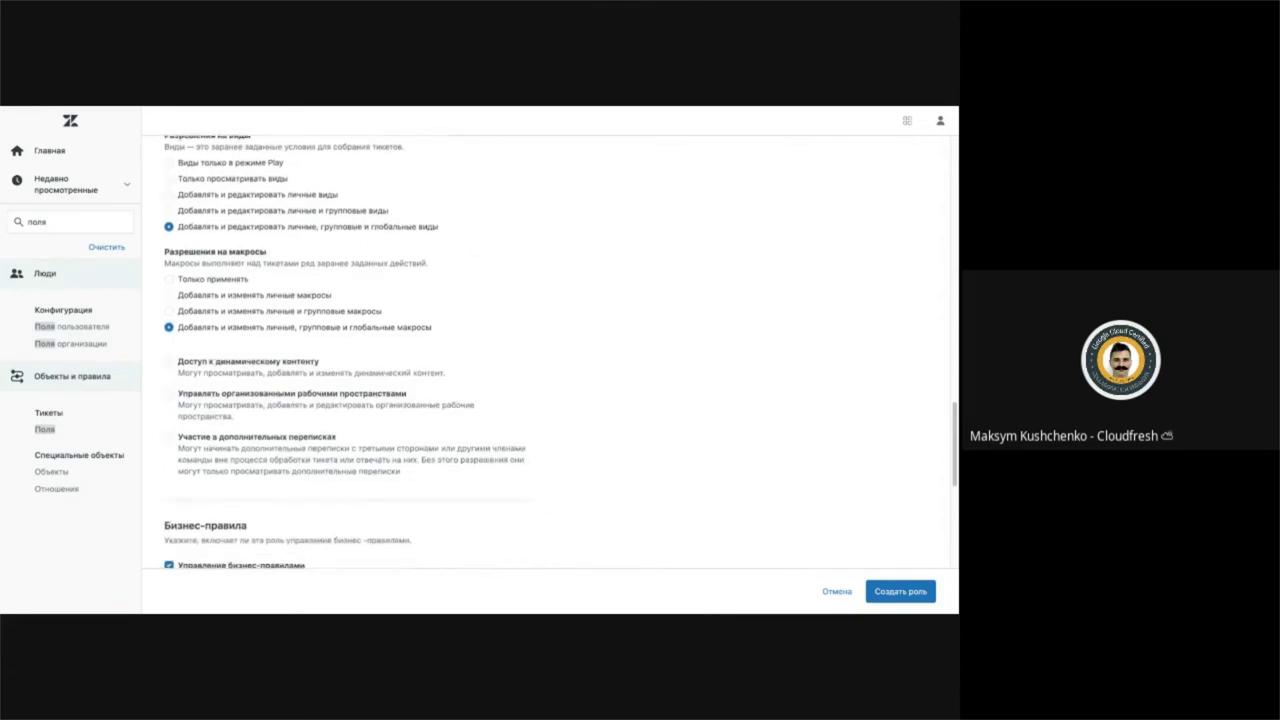
click(170, 279)
click(168, 311)
click(169, 327)
Open the unassigned ticket «новый договор» in the agent workspace and examine the channels available for a new side conversation.
scroll(422, 321, down, 1)
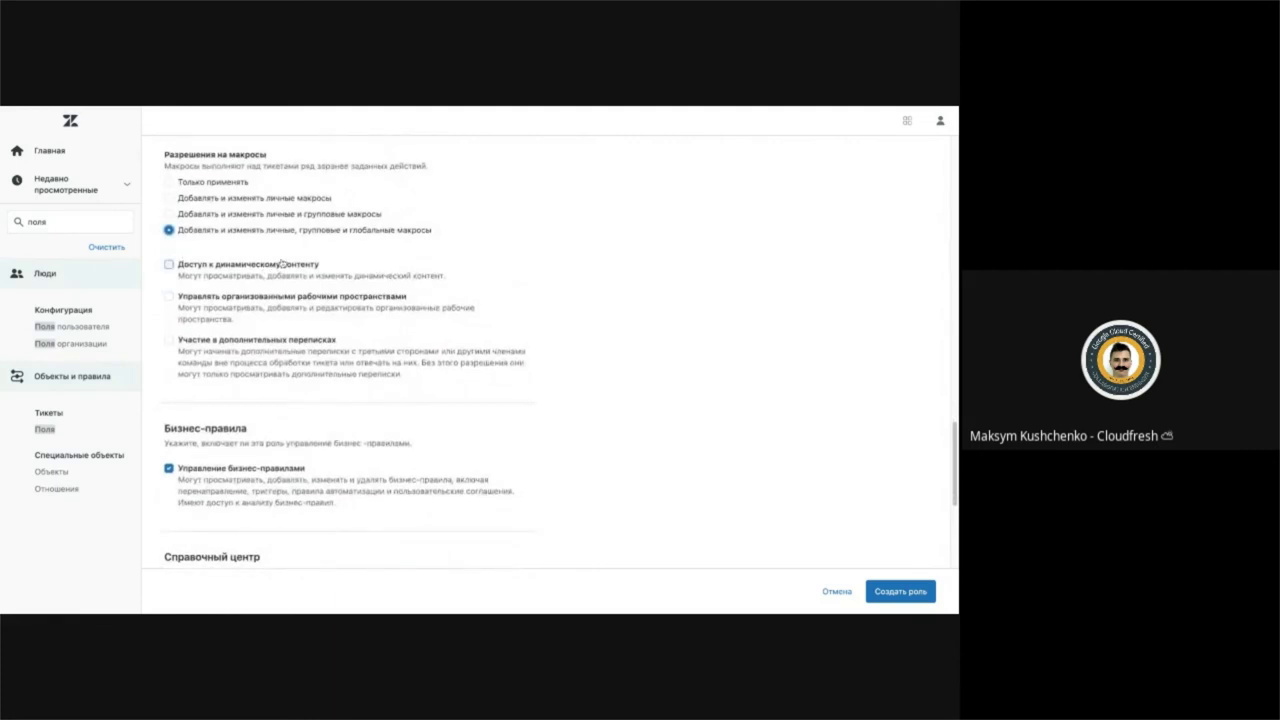
scroll(406, 228, down, 1)
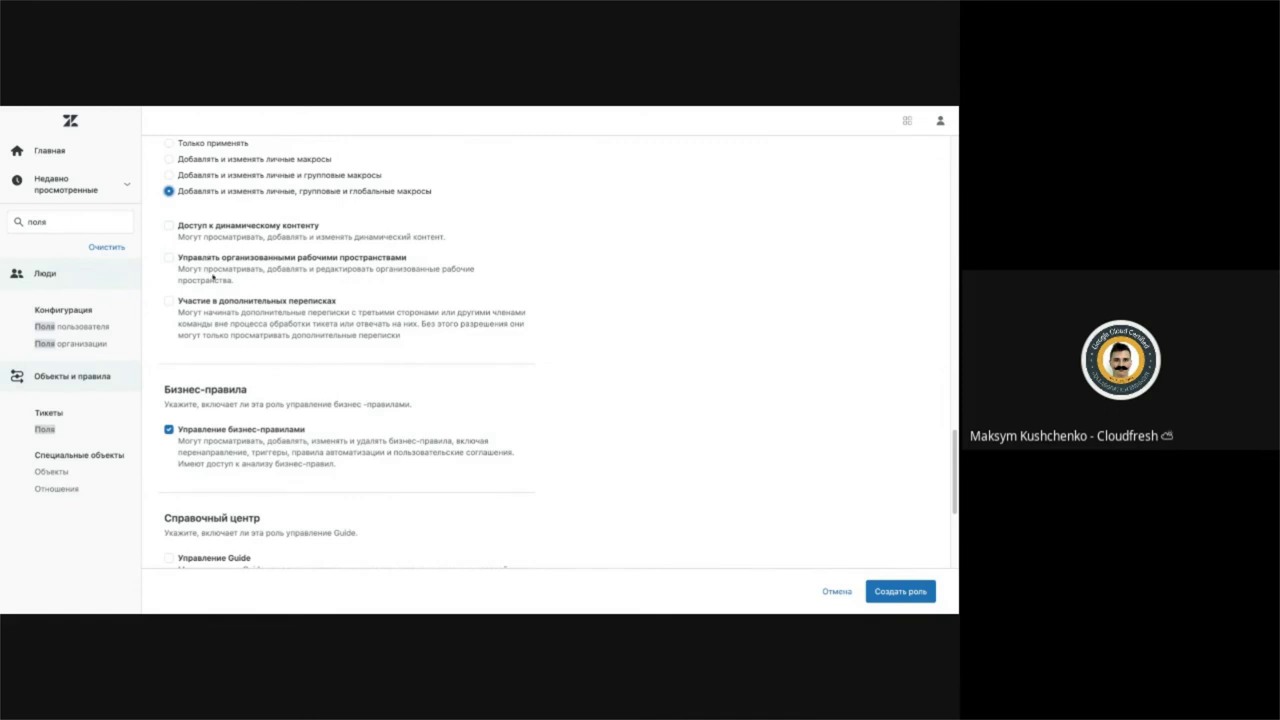
scroll(265, 294, down, 1)
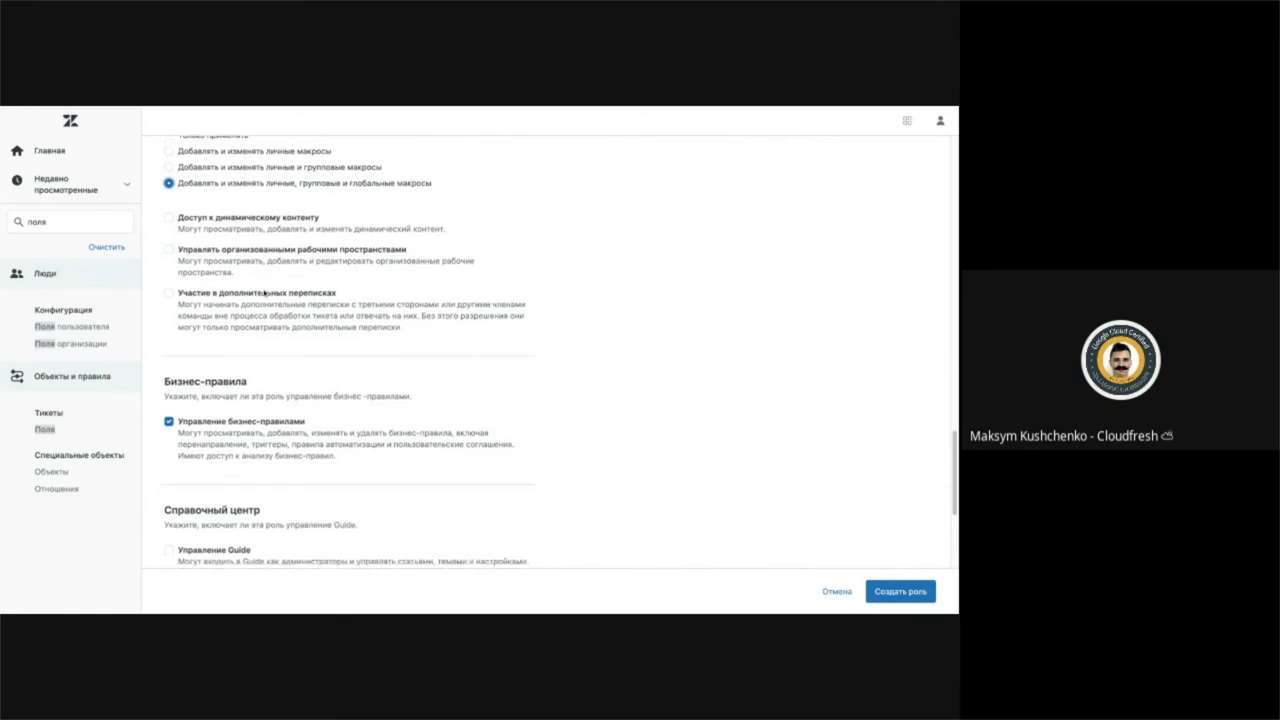
scroll(265, 294, down, 1)
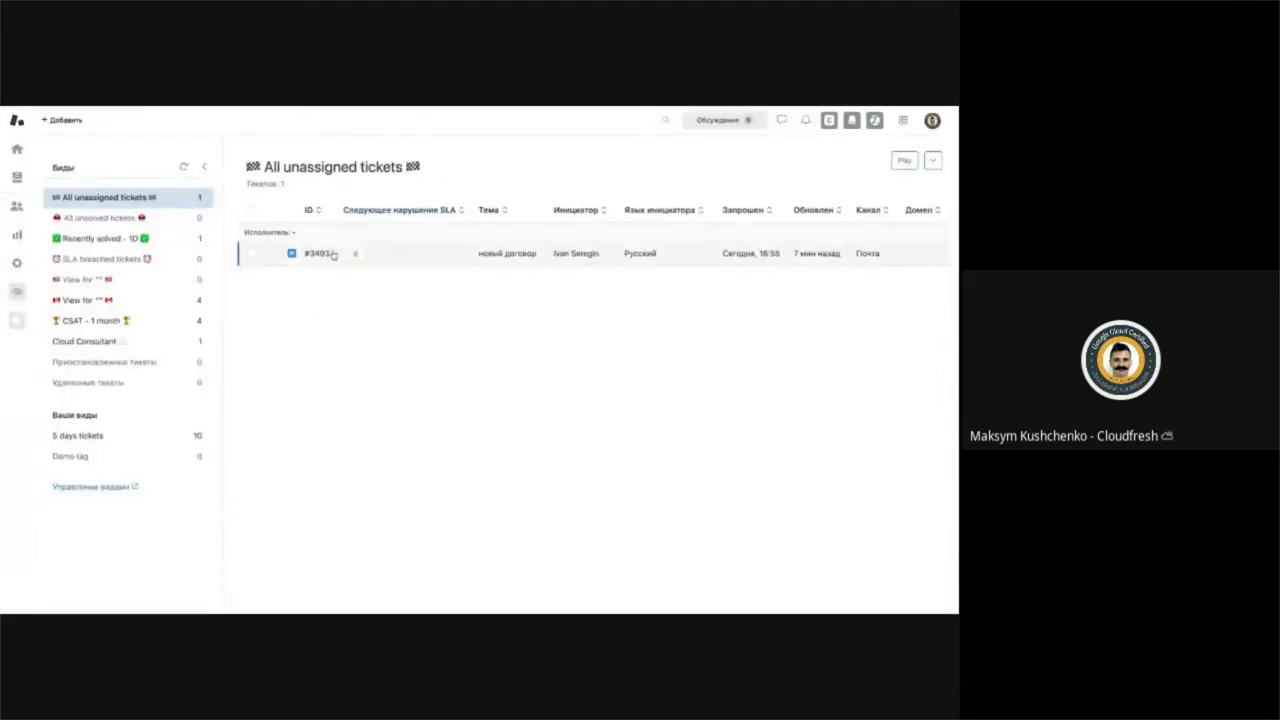
click(320, 253)
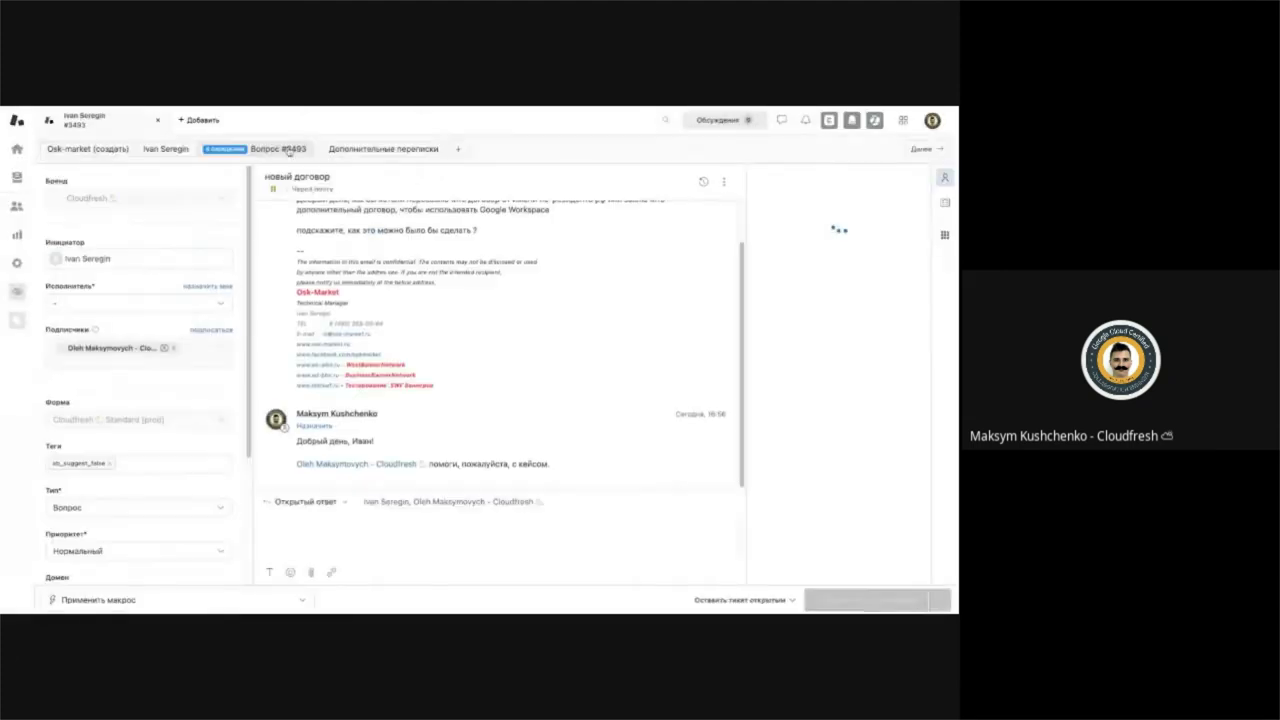
click(458, 148)
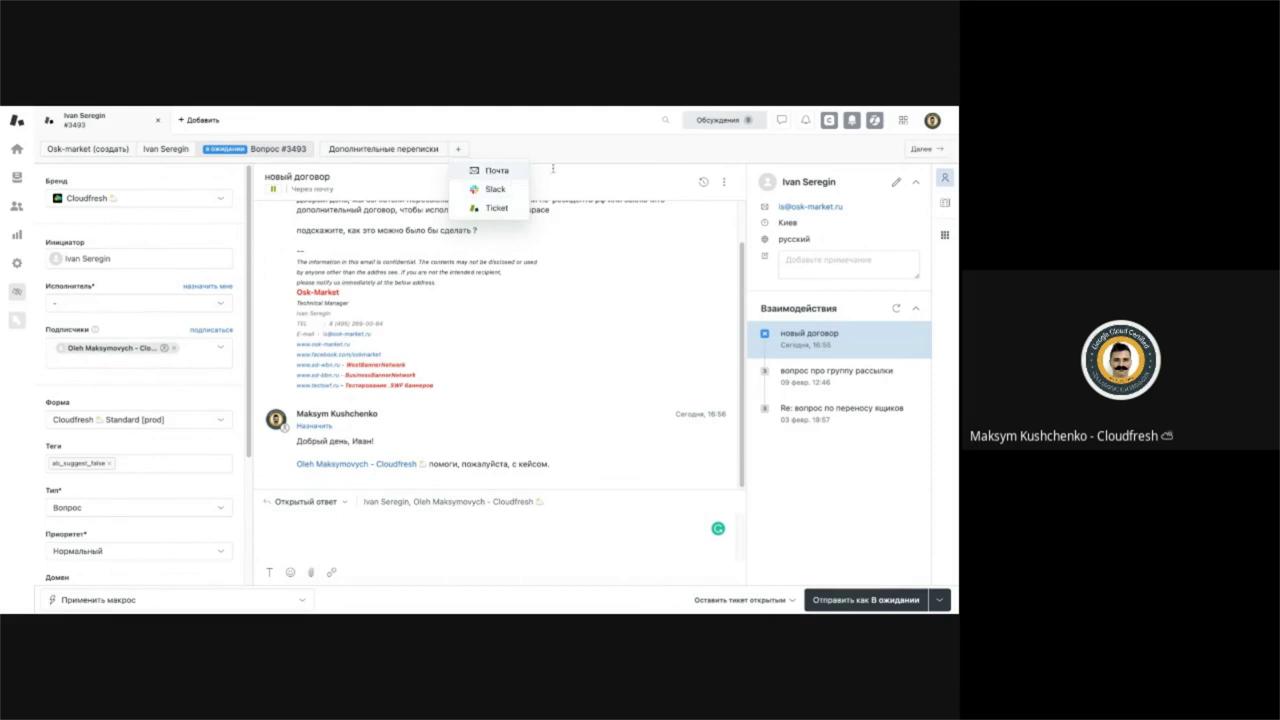
click(611, 106)
Return to the role form in the admin center and read the description of the «Управление бизнес-правилами» permission.
scroll(377, 337, down, 3)
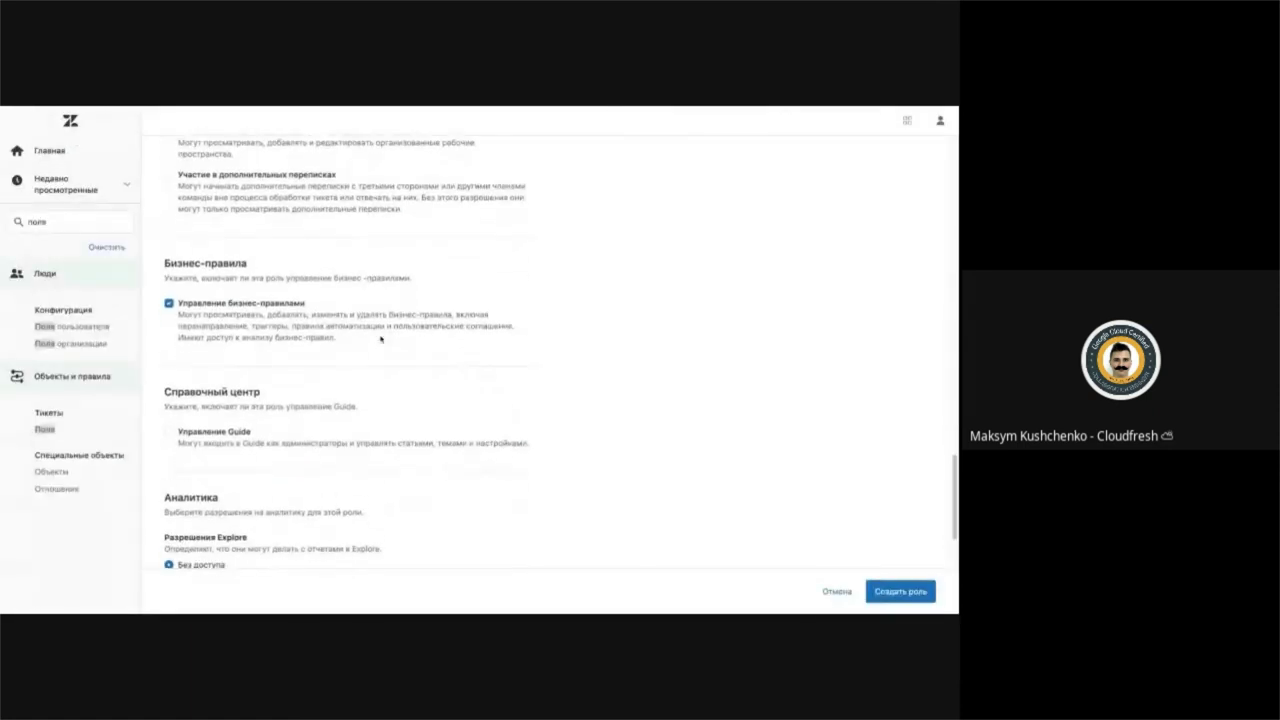
scroll(426, 233, down, 1)
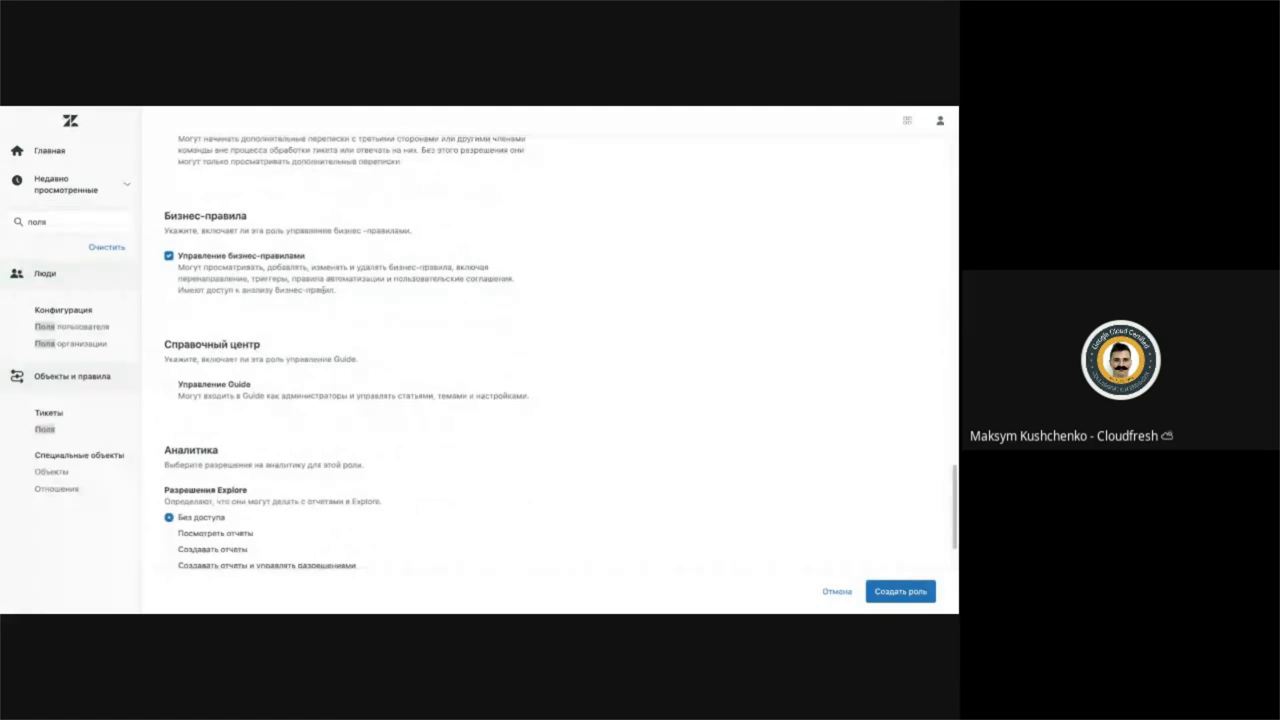
scroll(426, 233, down, 1)
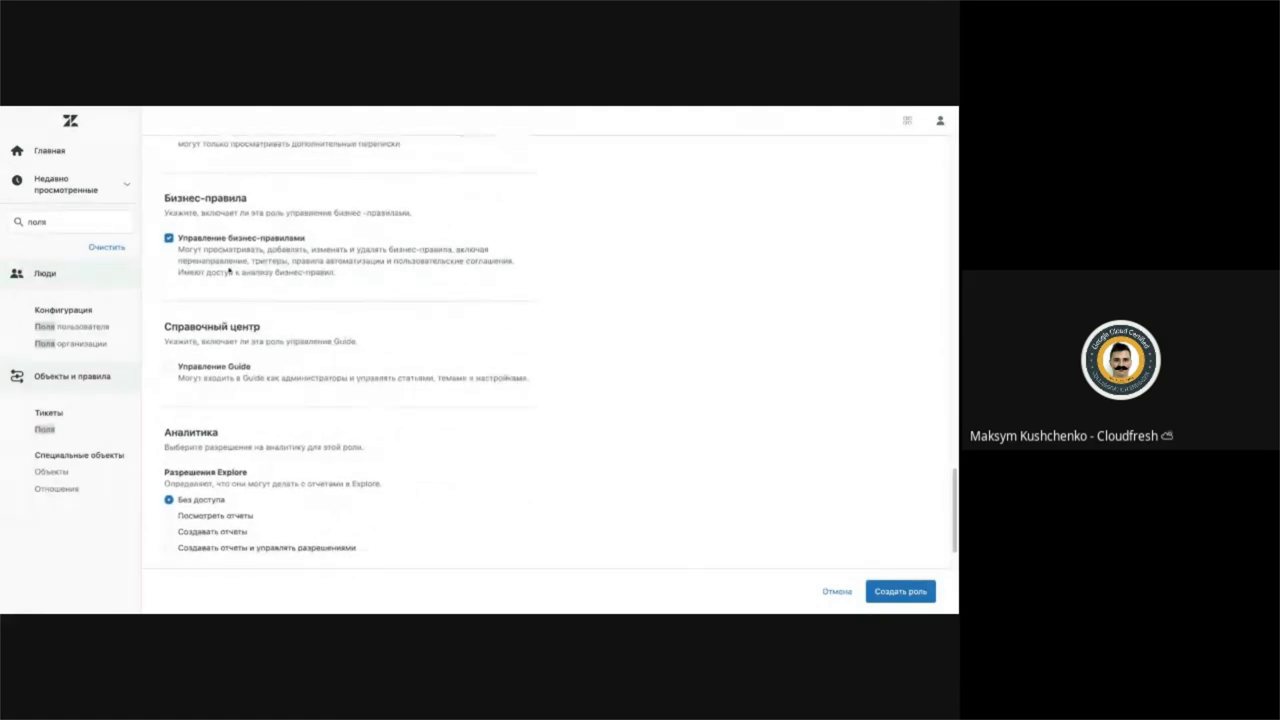
drag(216, 260, 364, 273)
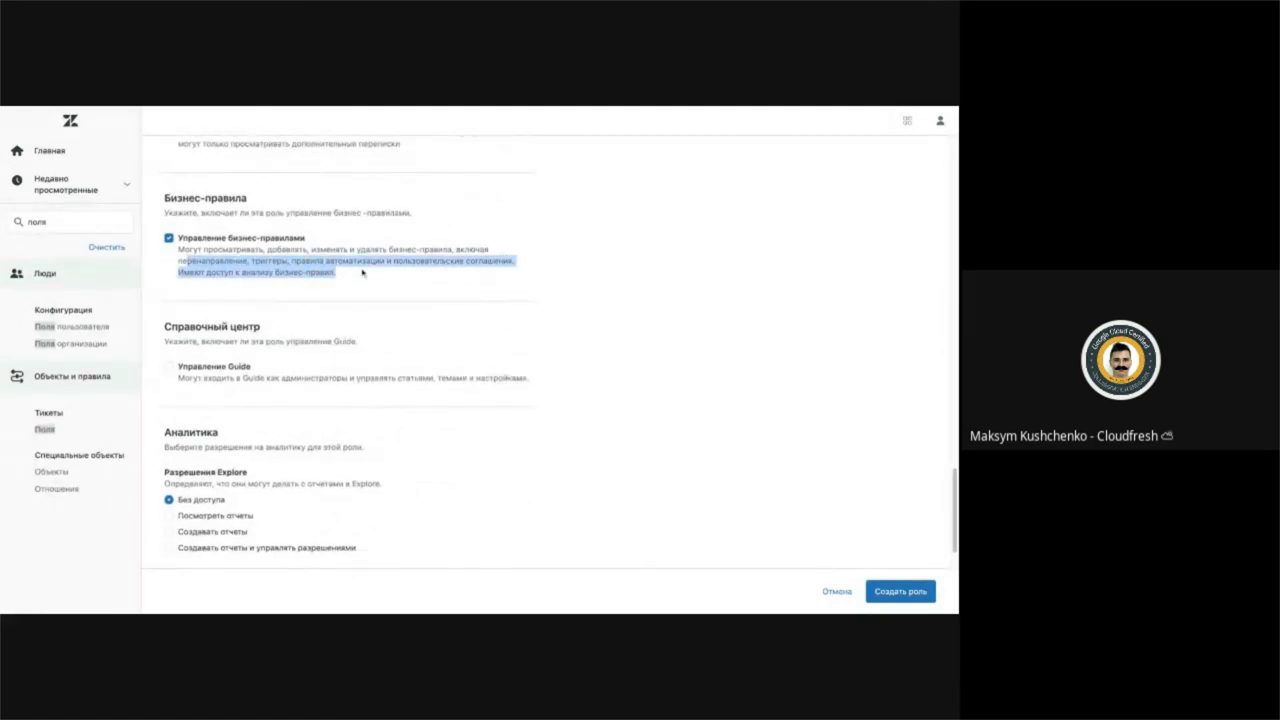
click(363, 273)
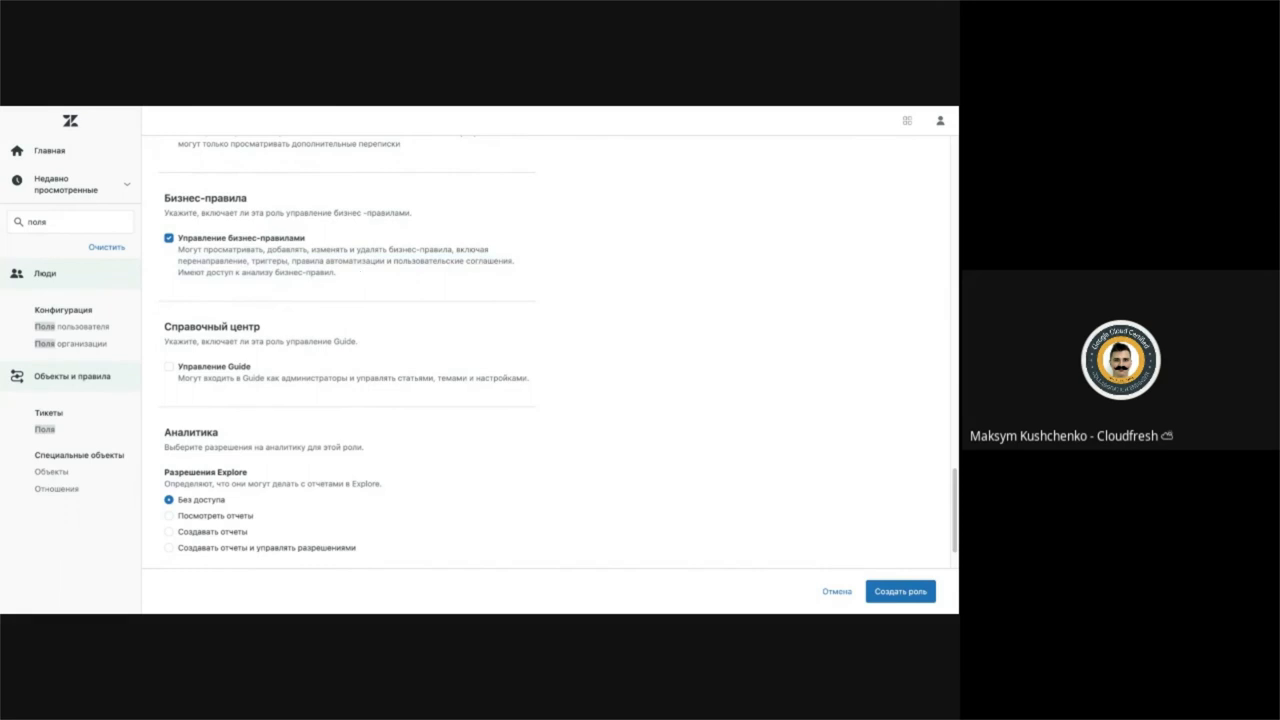
Set the role's Explore permission to «Создавать отчеты» in the analytics section.
scroll(196, 309, down, 2)
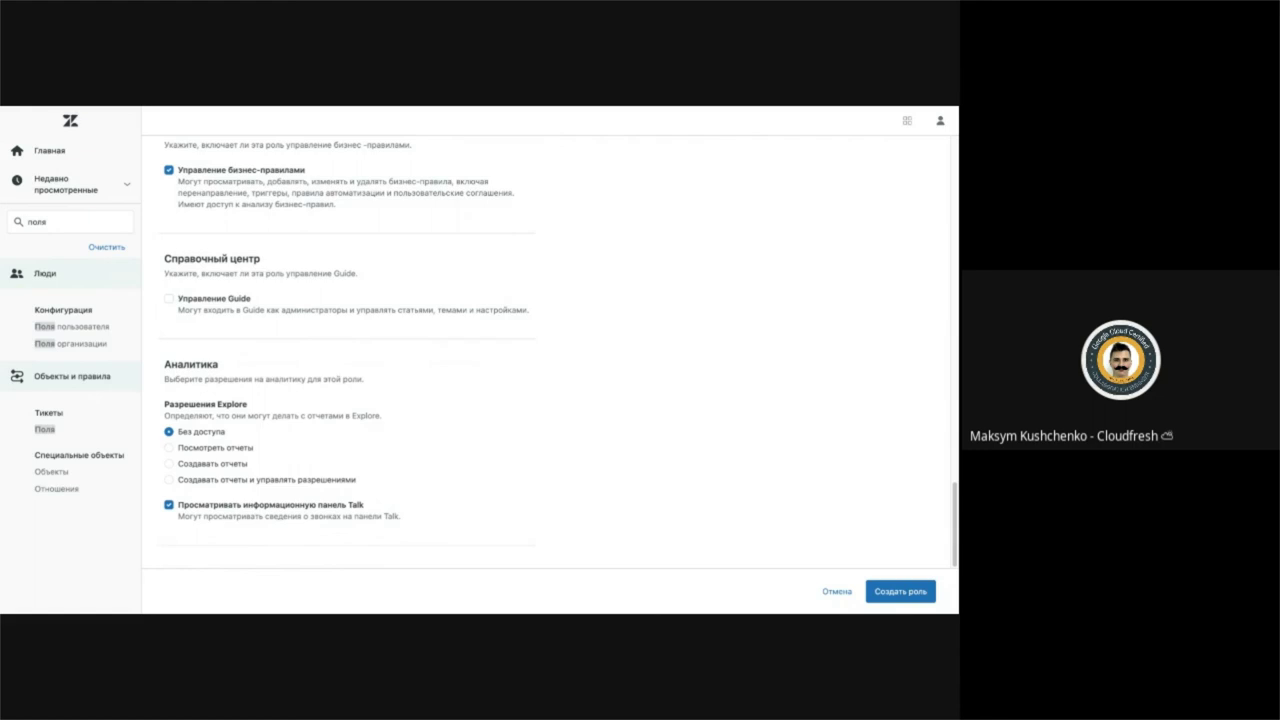
click(203, 451)
click(206, 463)
scroll(587, 453, up, 15)
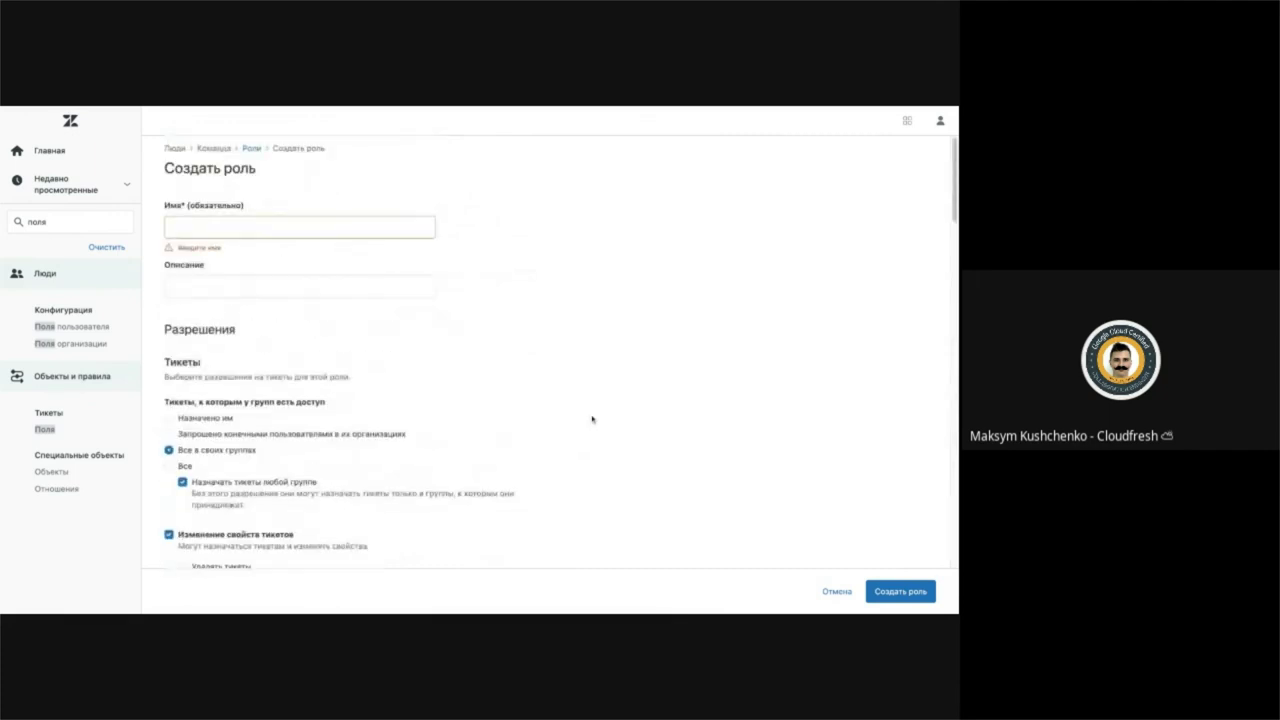